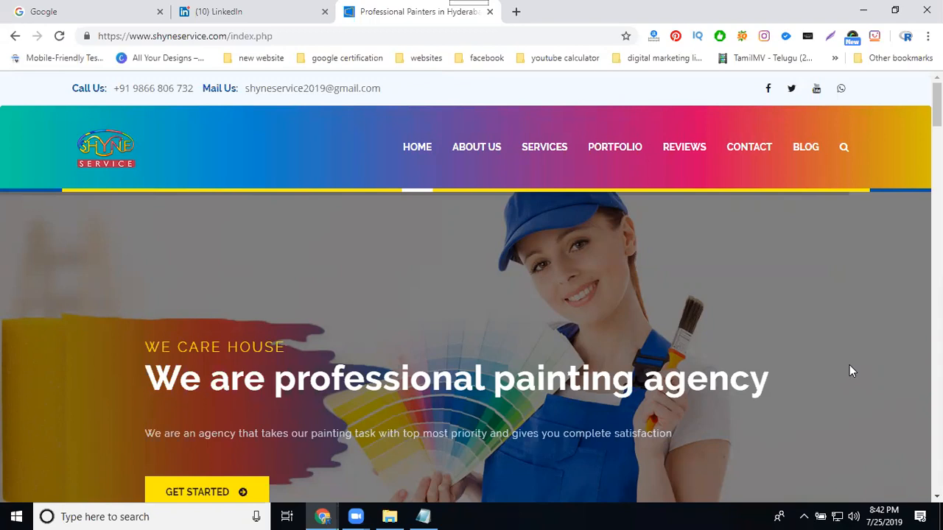
Switch to LinkedIn and start creating a company page of the small business type
left_click(254, 16)
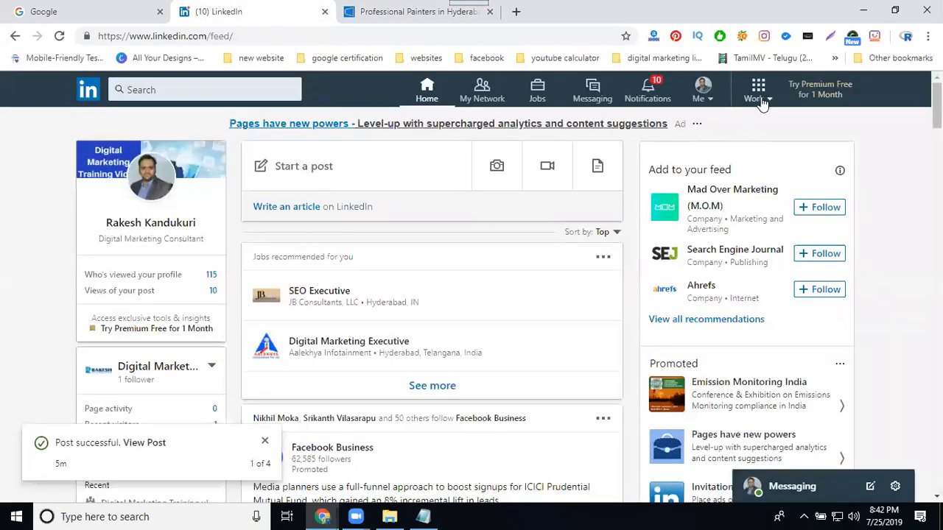
left_click(762, 101)
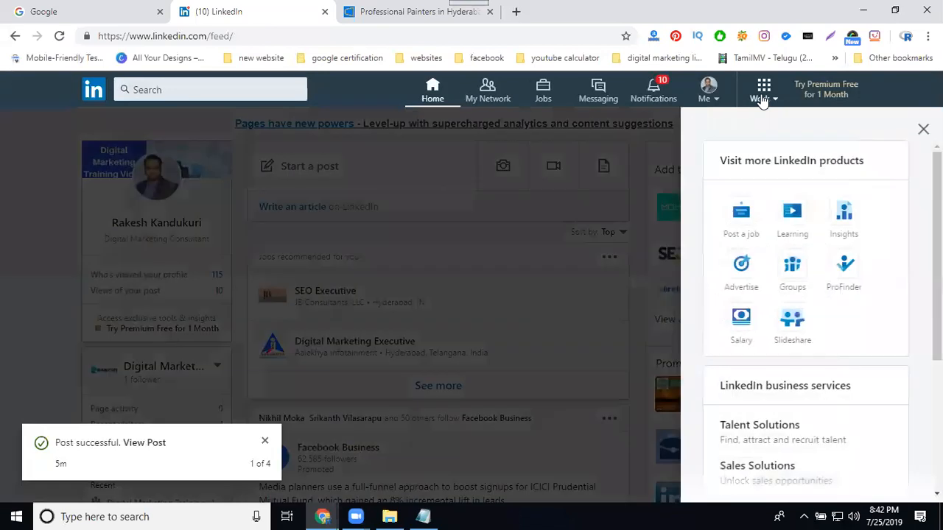
scroll(825, 329, "down", 2)
scroll(824, 329, "down", 2)
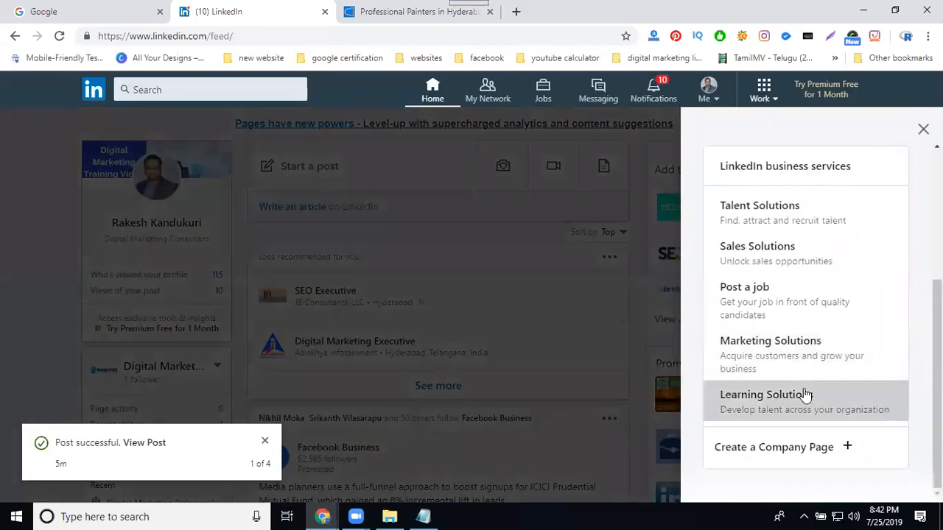
left_click(784, 447)
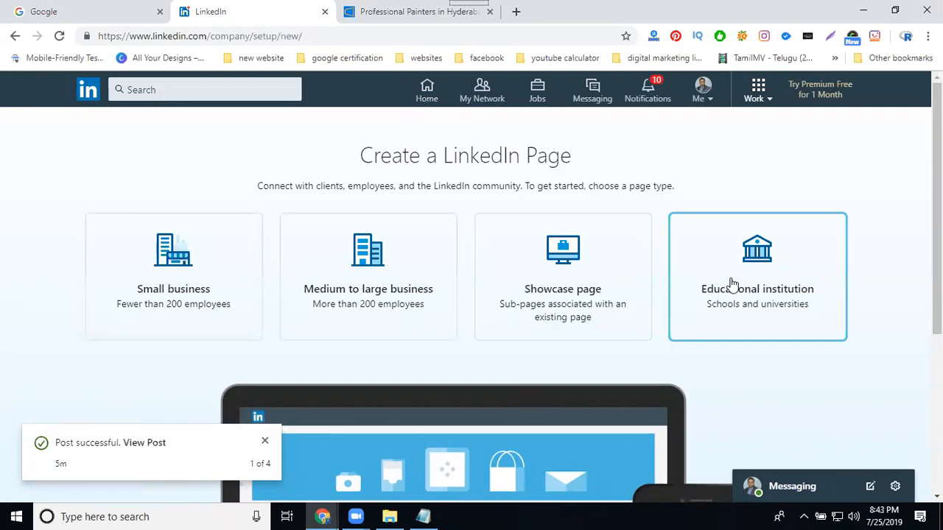
left_click(223, 258)
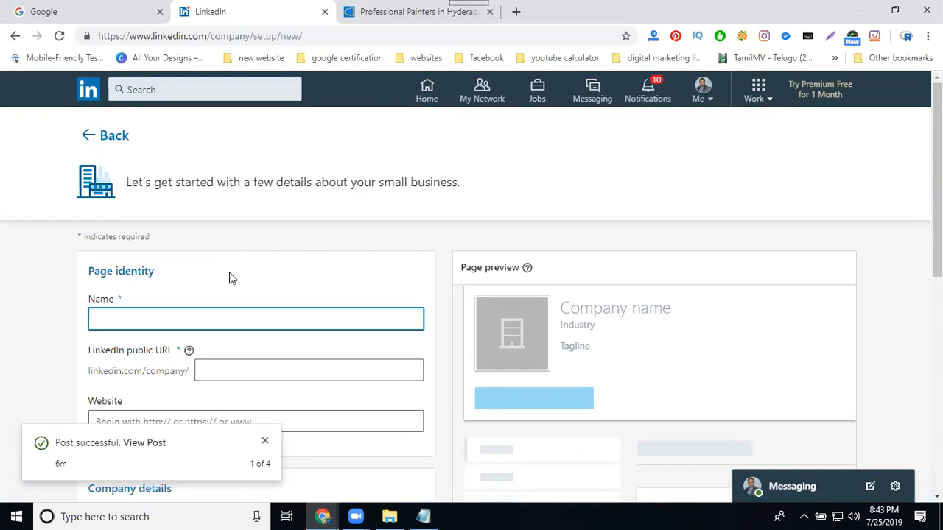
Copy the domain name from the Shyne Service website address and enter it as the page name "shyne service"
left_click(356, 21)
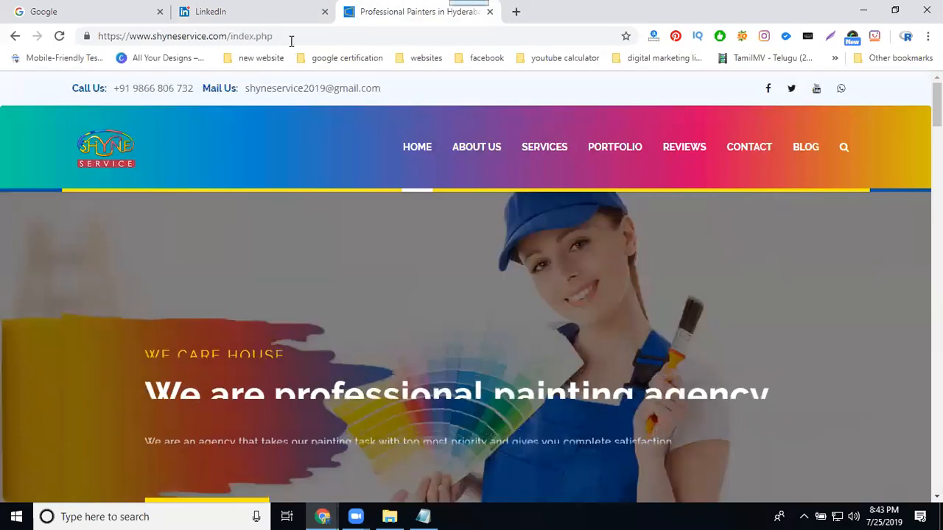
double_click(184, 36)
key("ctrl+c")
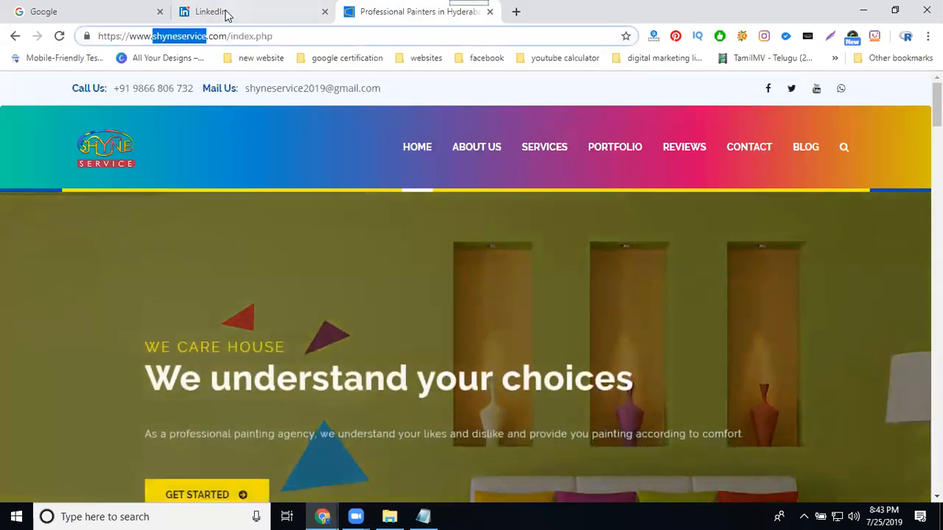
left_click(227, 15)
key("ctrl+v")
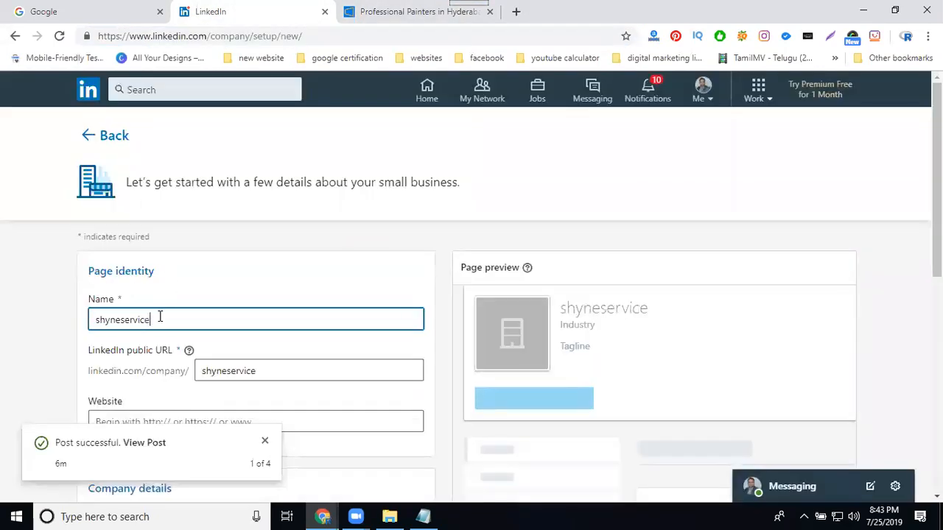
left_click(122, 320)
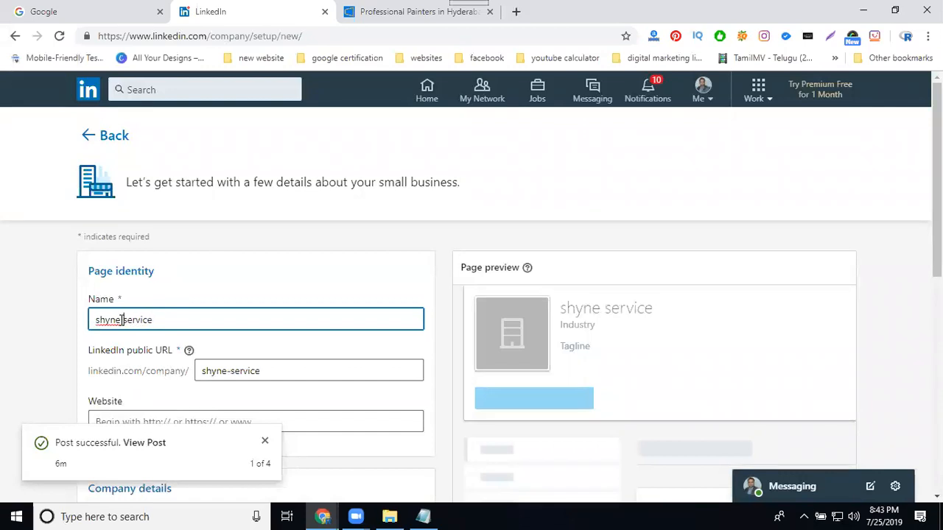
scroll(242, 268, "down", 2)
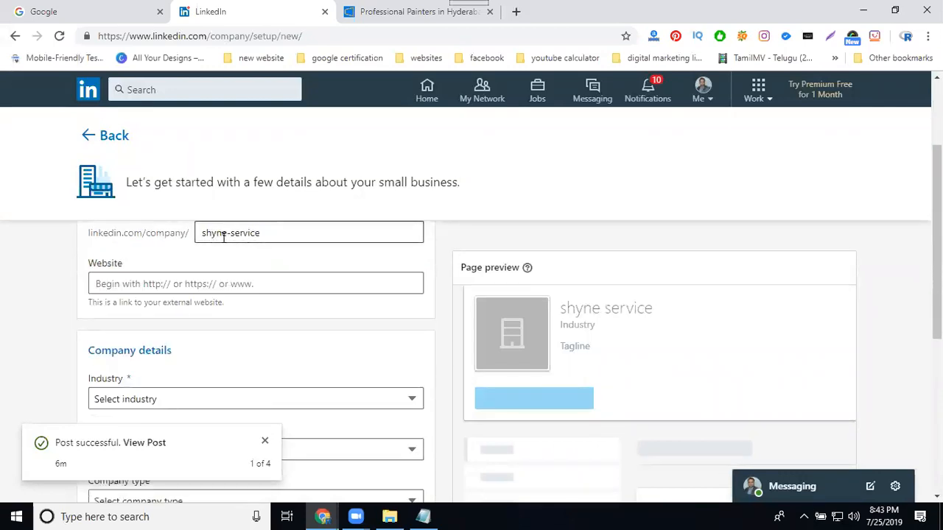
left_click(207, 279)
left_click(380, 14)
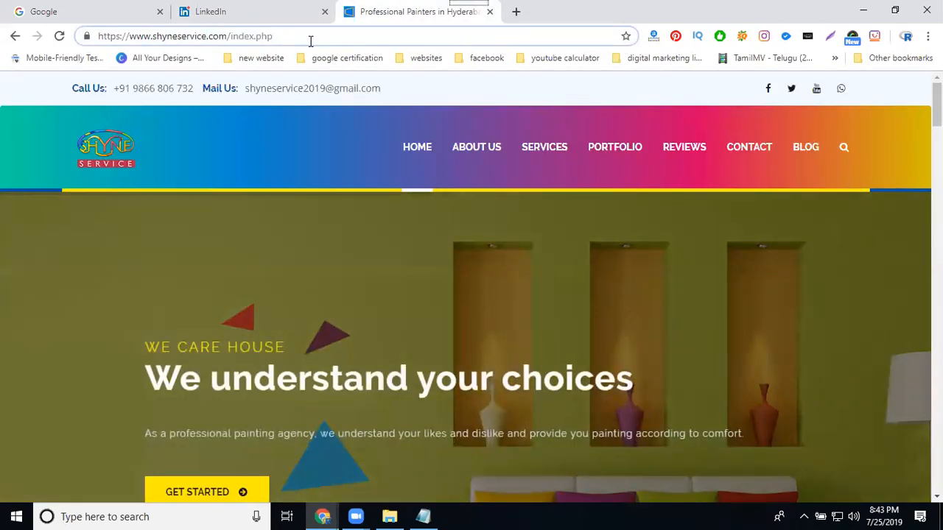
key("BackSpace")
key("BackSpace")
key("BackSpace")
key("BackSpace")
key("BackSpace")
key("BackSpace")
key("BackSpace")
key("BackSpace")
key("BackSpace")
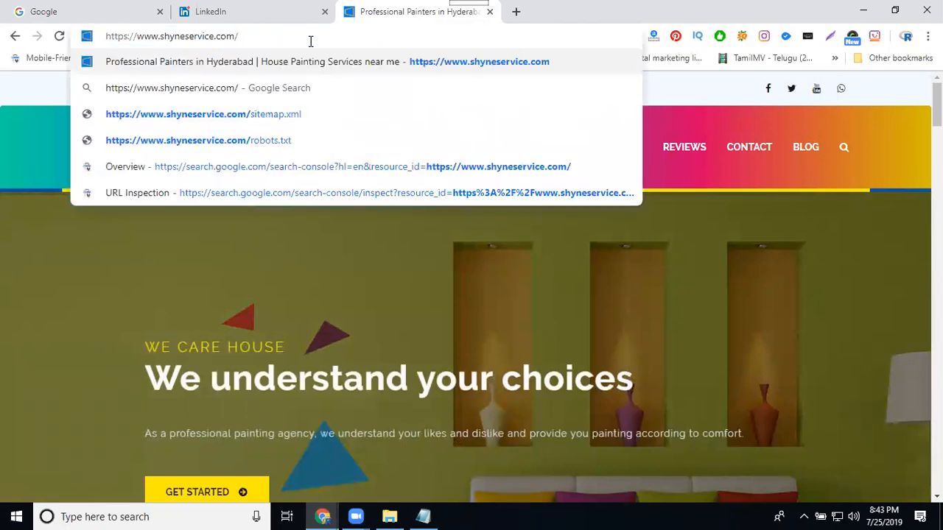
key("ctrl+a")
key("ctrl+c")
left_click(287, 13)
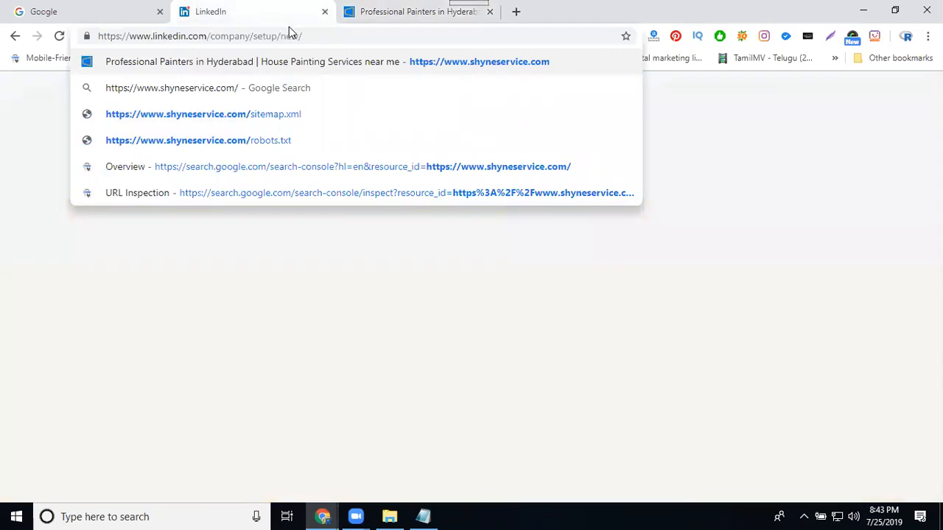
left_click(274, 284)
key("ctrl+v")
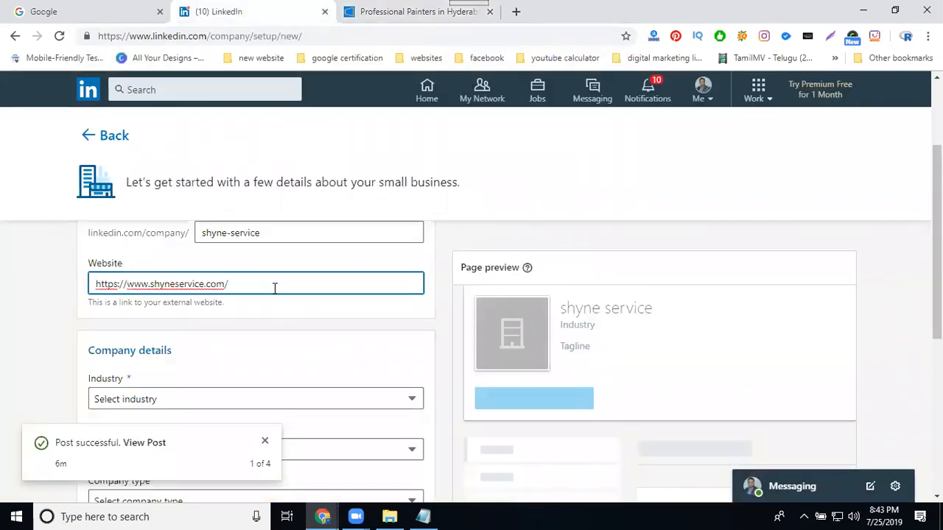
Look through the industry options and set the company's industry to Business Supplies & Equipment
scroll(243, 289, "down", 3)
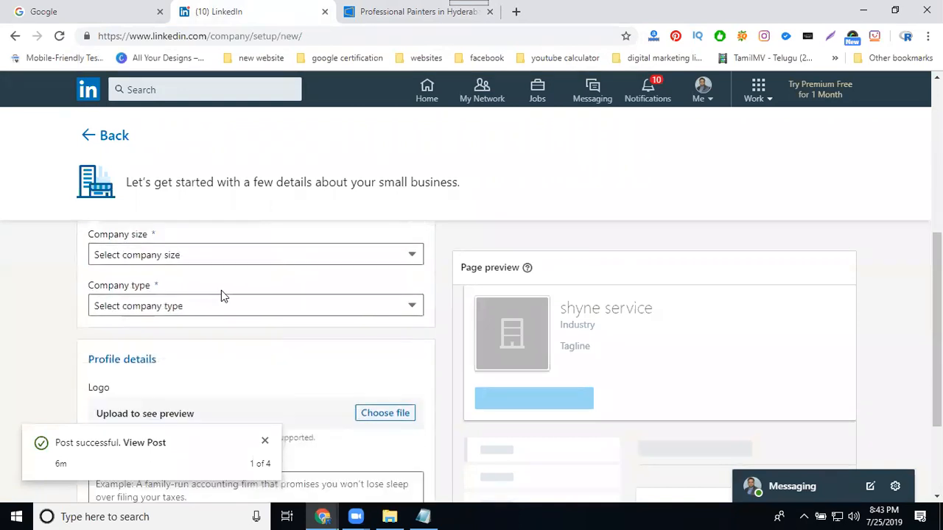
scroll(168, 273, "up", 1)
left_click(171, 264)
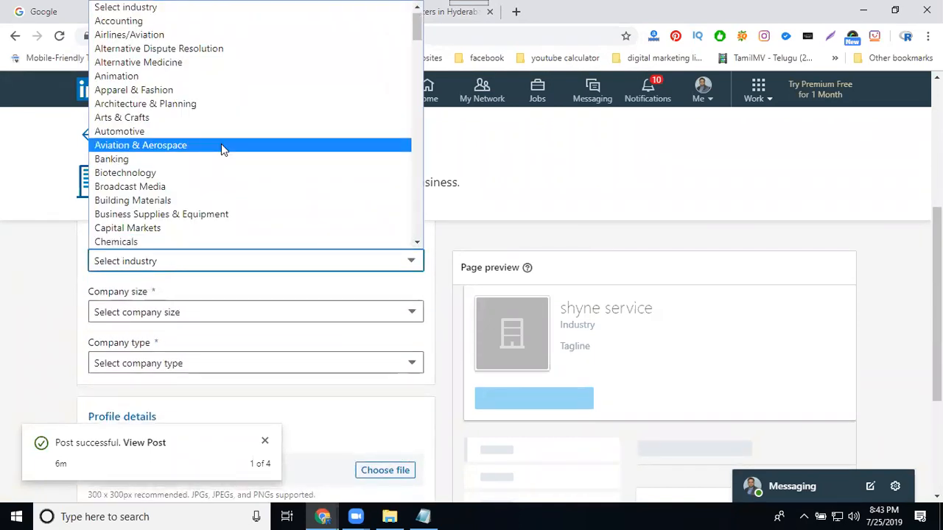
scroll(222, 146, "down", 3)
scroll(221, 148, "down", 6)
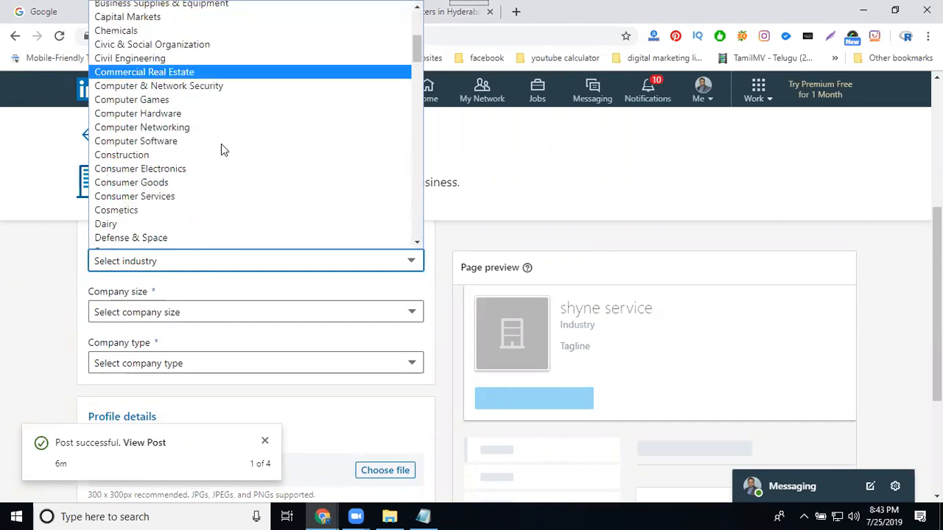
scroll(221, 147, "down", 3)
scroll(221, 145, "down", 3)
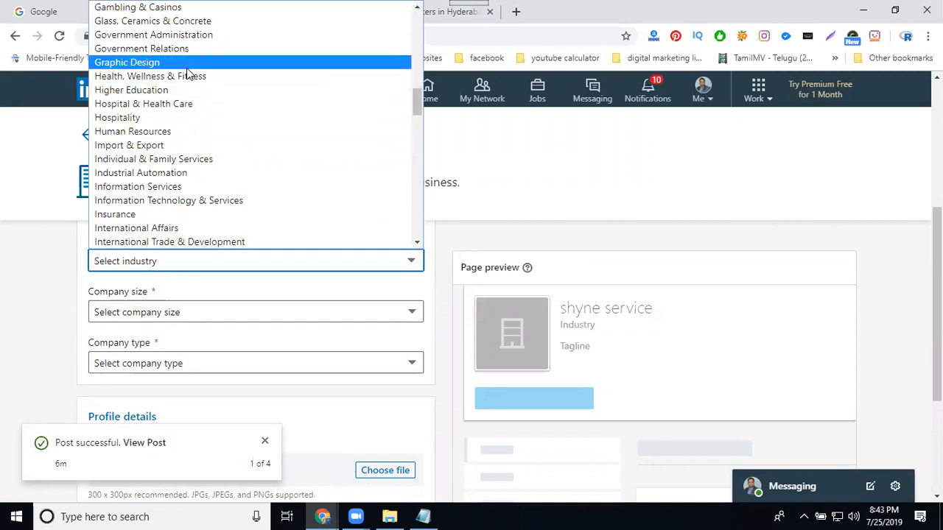
scroll(186, 128, "down", 3)
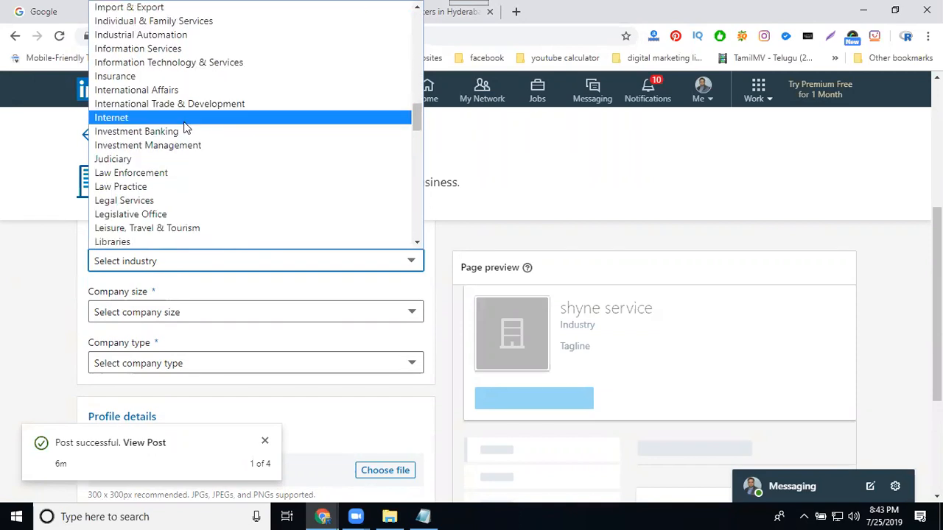
scroll(186, 128, "down", 7)
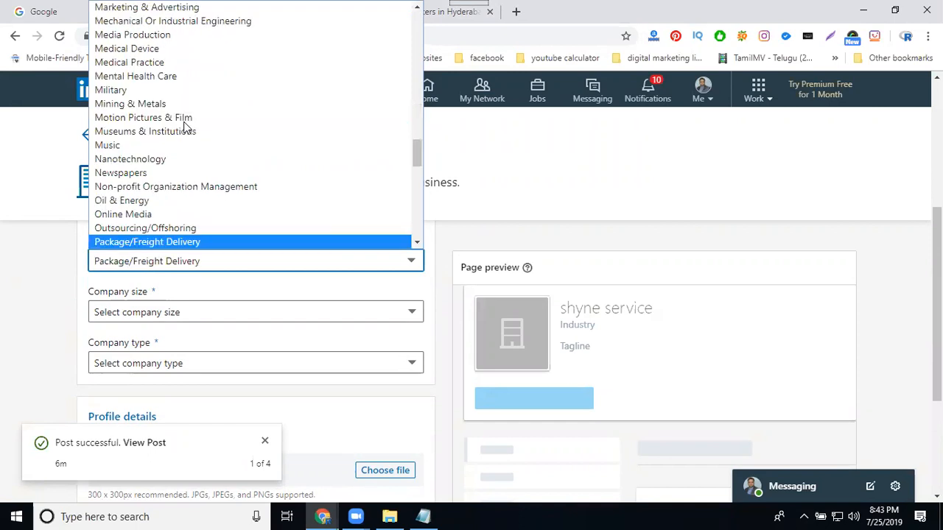
scroll(185, 126, "down", 3)
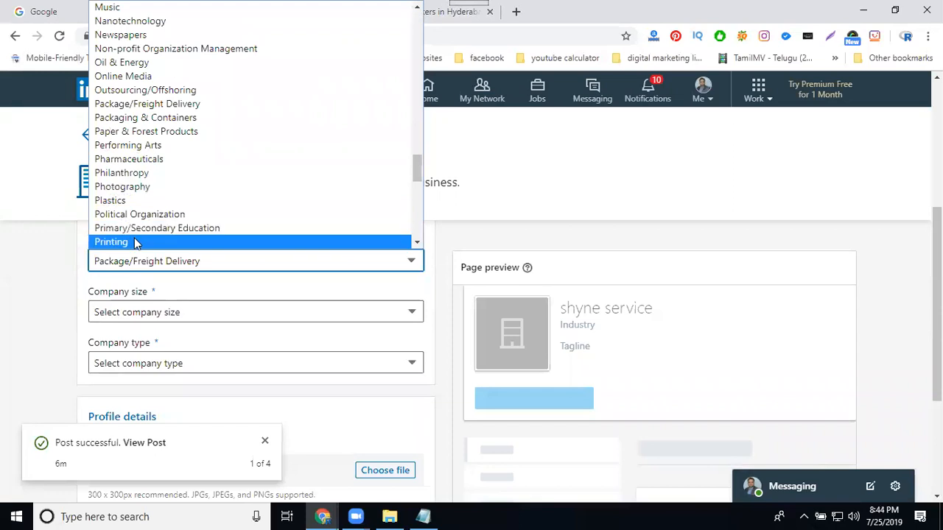
scroll(135, 234, "down", 3)
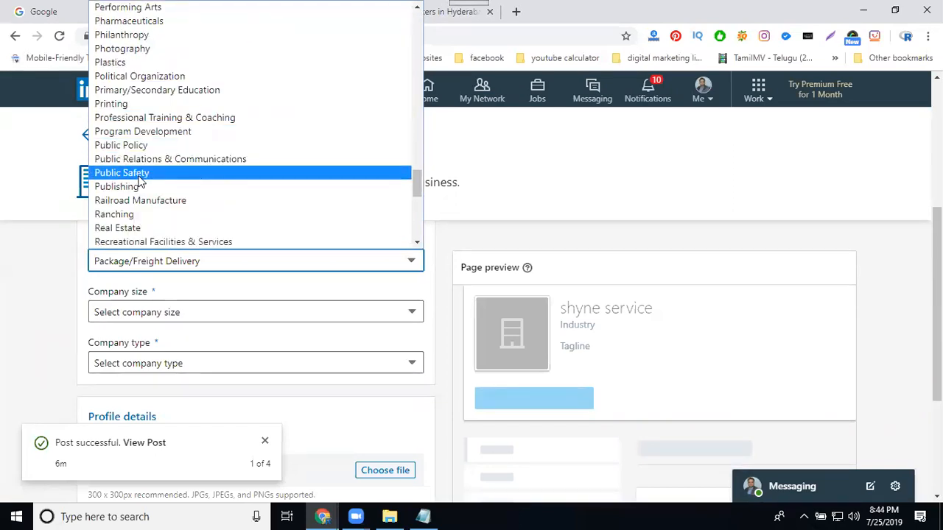
scroll(140, 181, "down", 3)
scroll(138, 178, "down", 5)
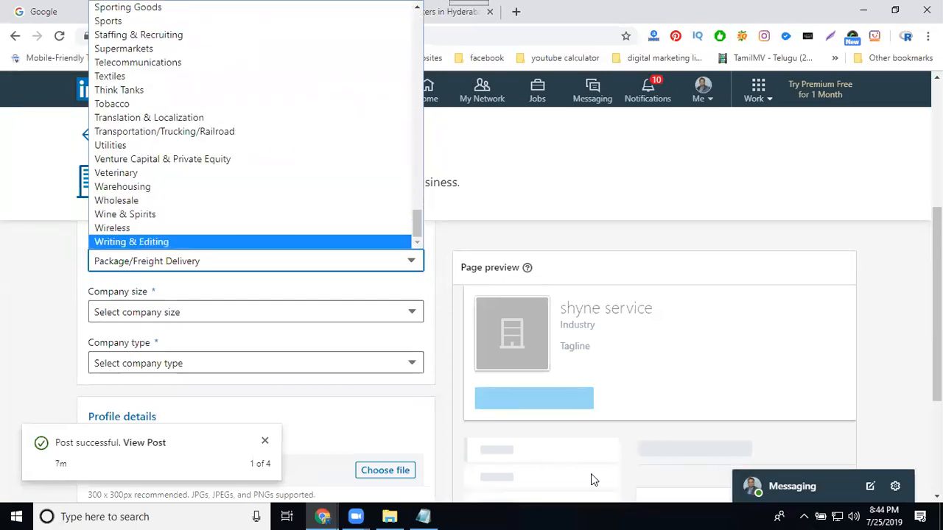
key("c")
key("c")
key("c")
key("c")
key("c")
key("c")
key("c")
key("c")
key("c")
key("c")
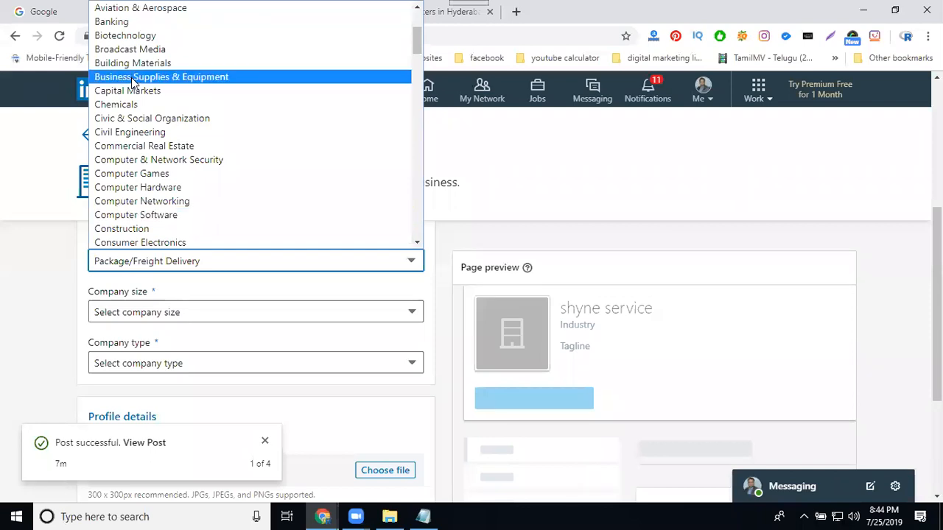
left_click(163, 77)
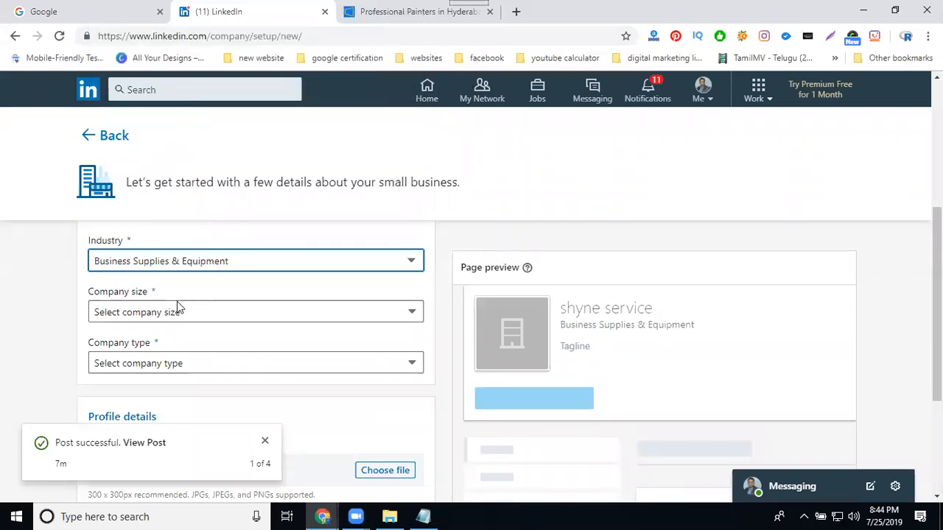
Set the company size to 2–10 employees and the company type to Public company
left_click(158, 312)
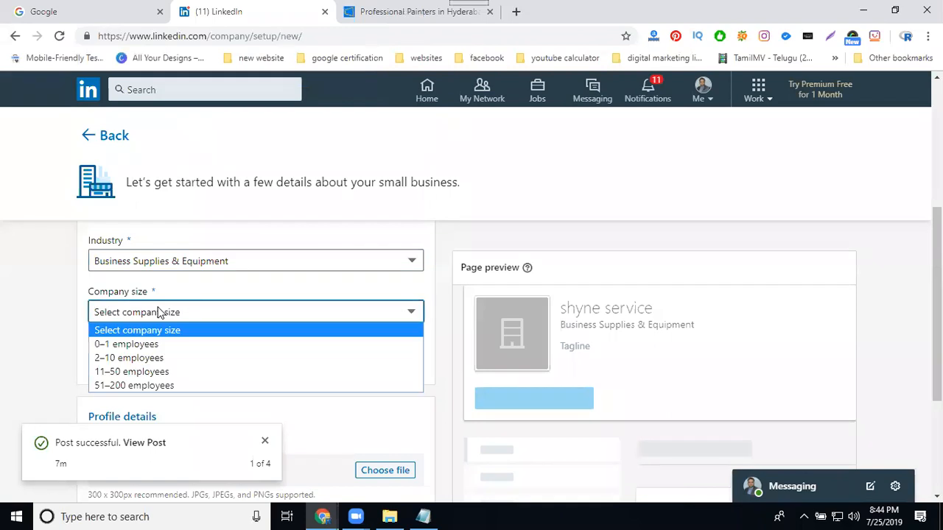
left_click(152, 358)
left_click(147, 365)
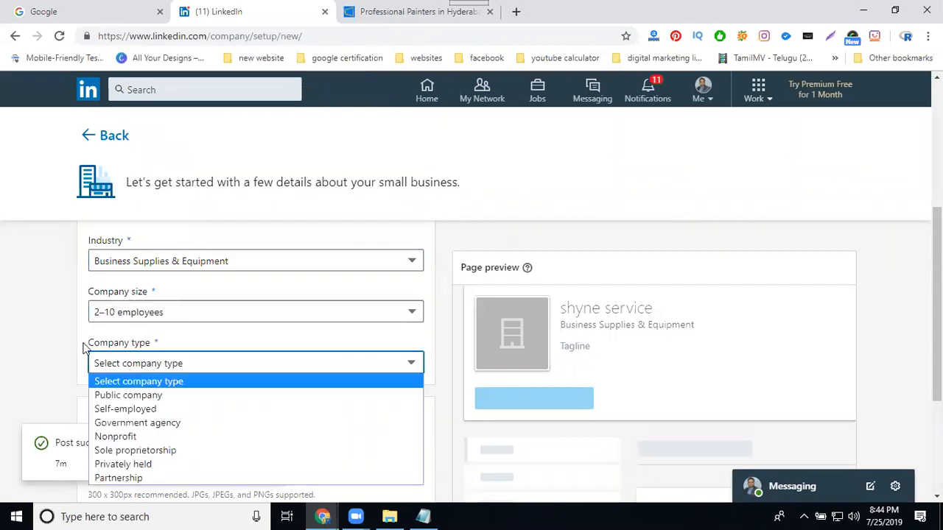
scroll(77, 344, "down", 1)
left_click(121, 297)
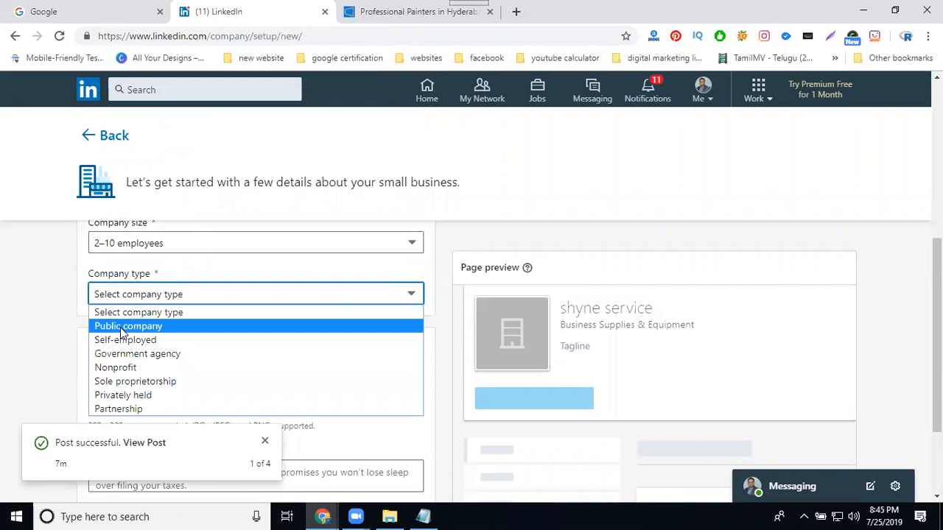
left_click(121, 327)
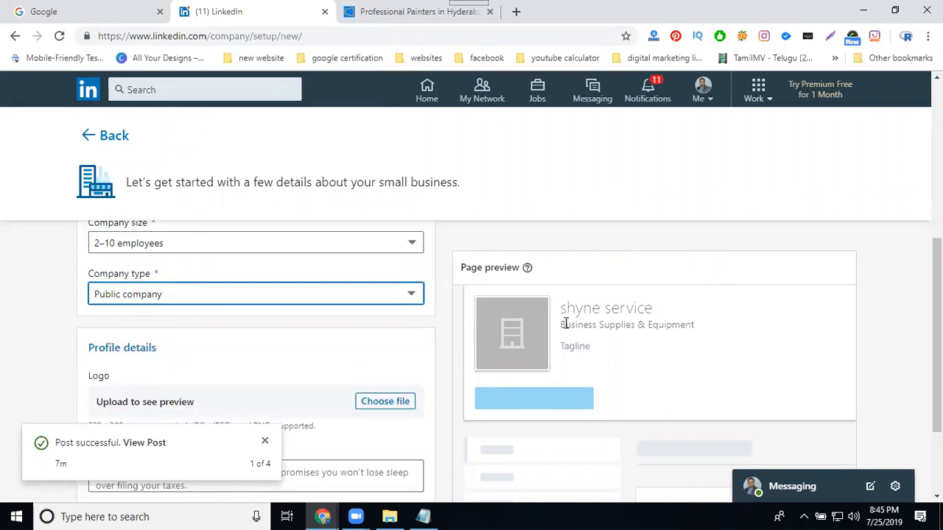
Start choosing the page's logo file and browse to Local Disk (E:) > Projects > projects > final projects
scroll(474, 325, "down", 2)
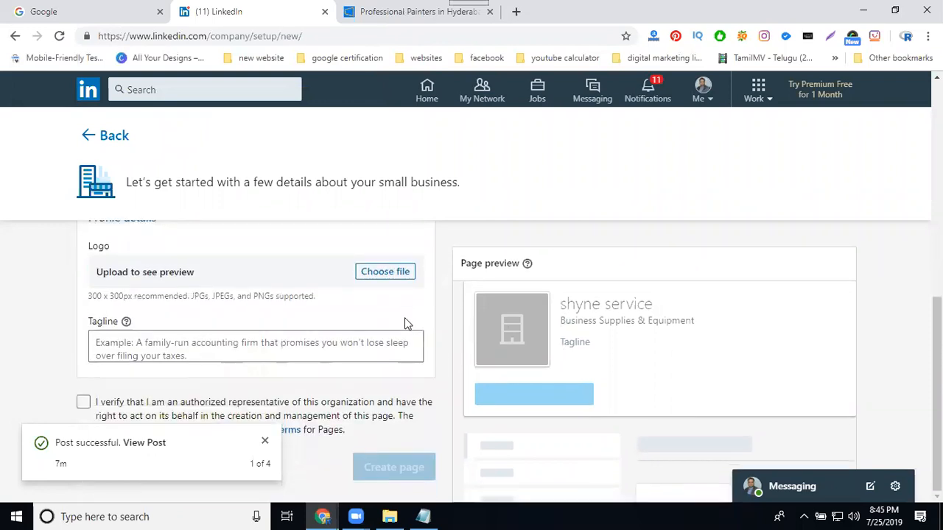
left_click(374, 274)
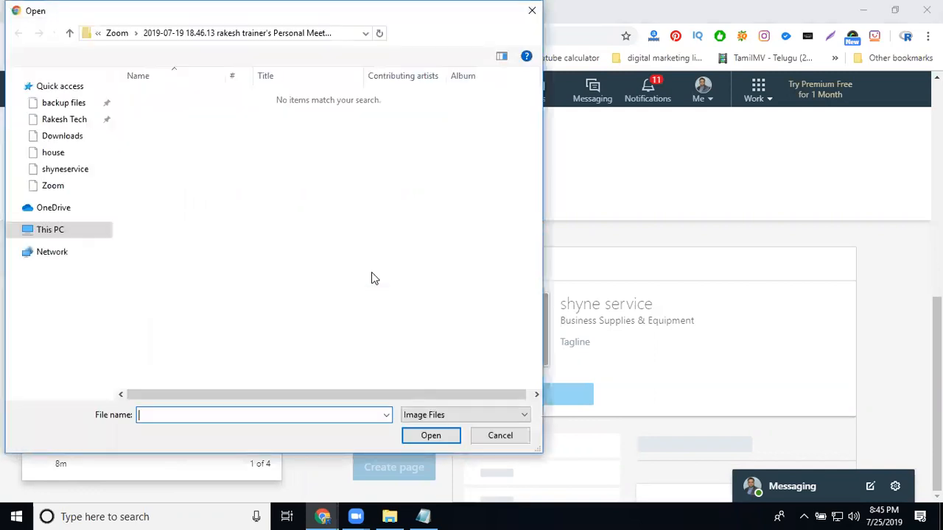
left_click(18, 233)
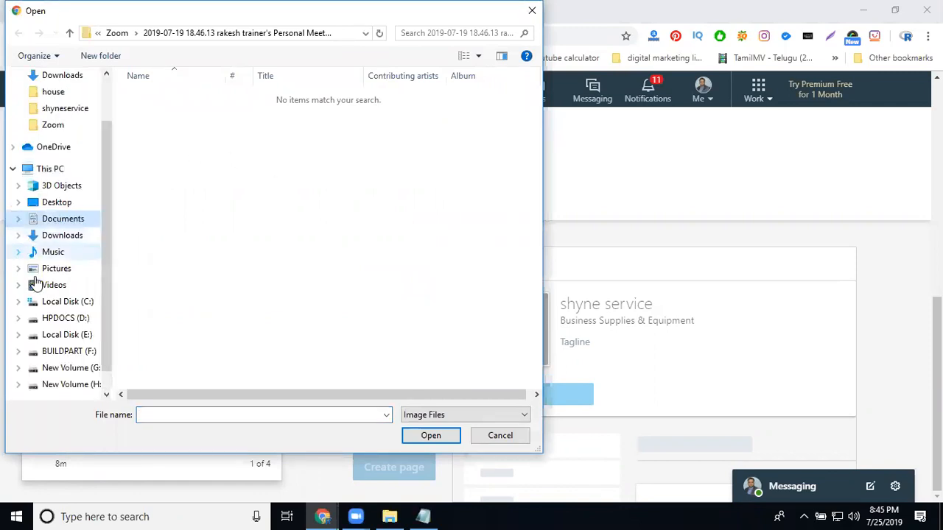
left_click(66, 336)
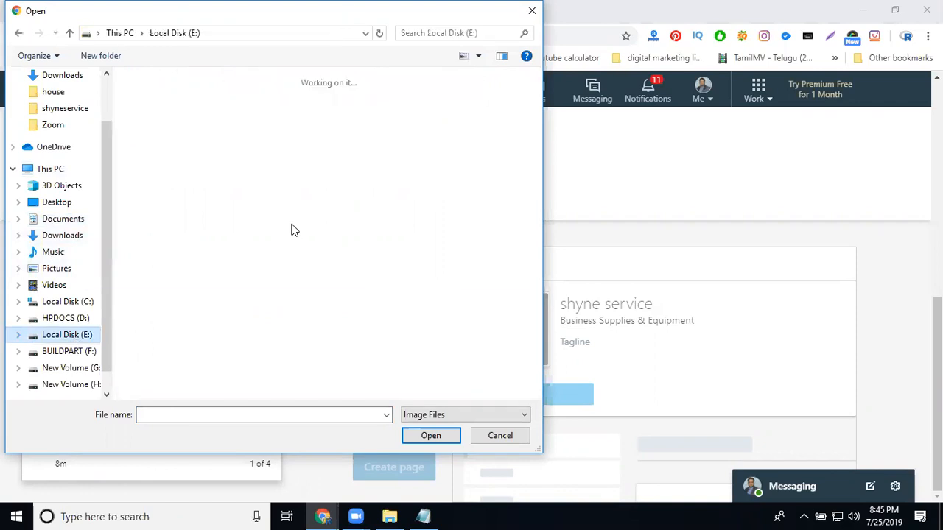
double_click(404, 123)
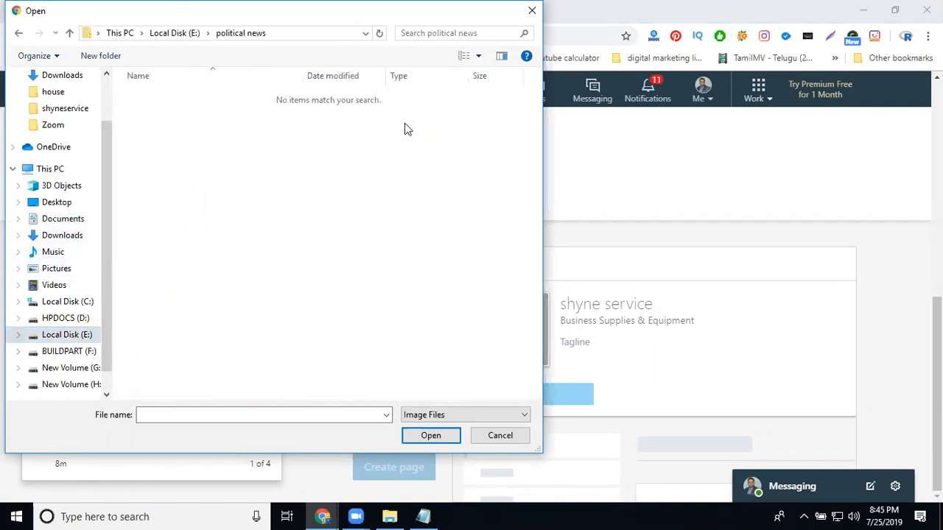
left_click(175, 33)
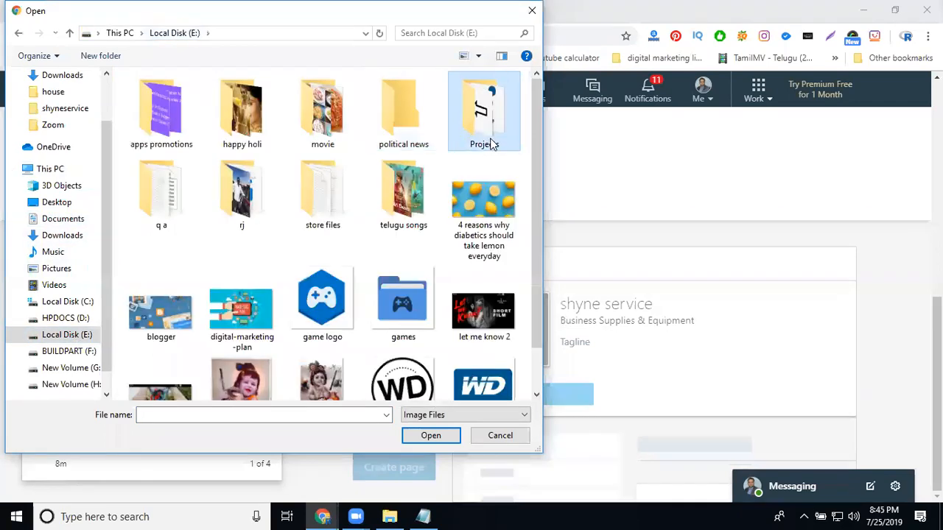
double_click(489, 140)
double_click(329, 111)
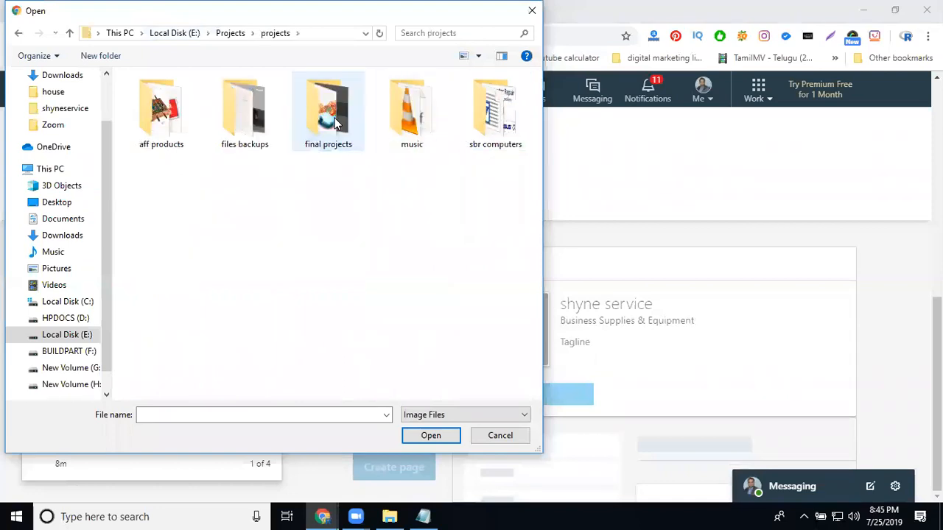
left_click(335, 123)
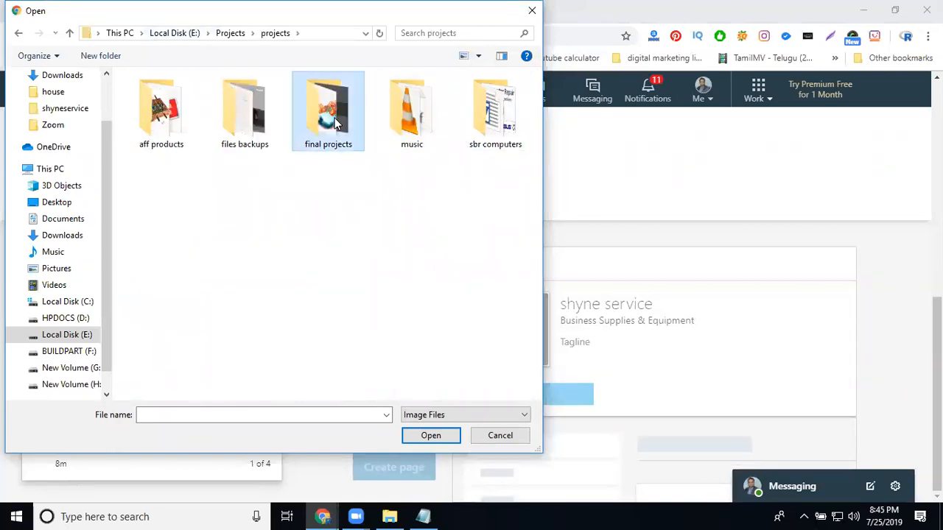
double_click(335, 124)
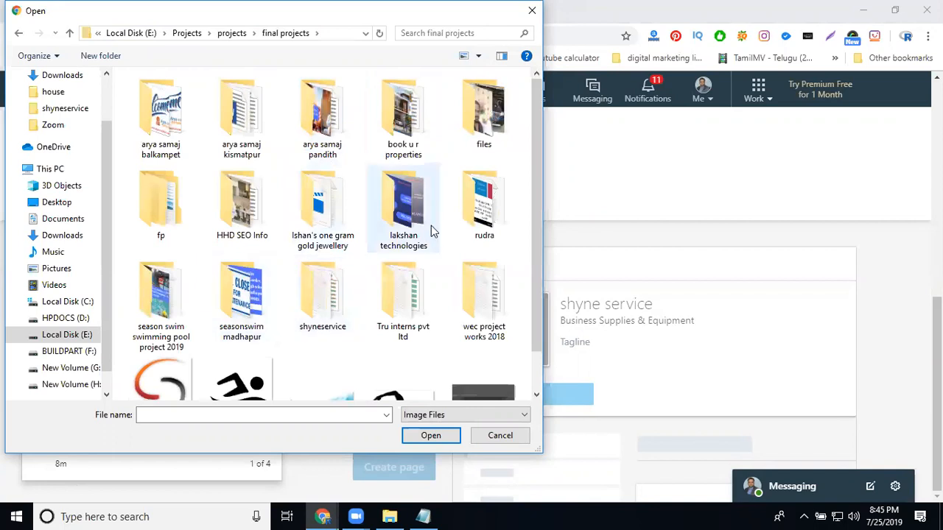
Upload the image "logo shyne services" from the shyneservice folder as the page's logo
left_click(336, 317)
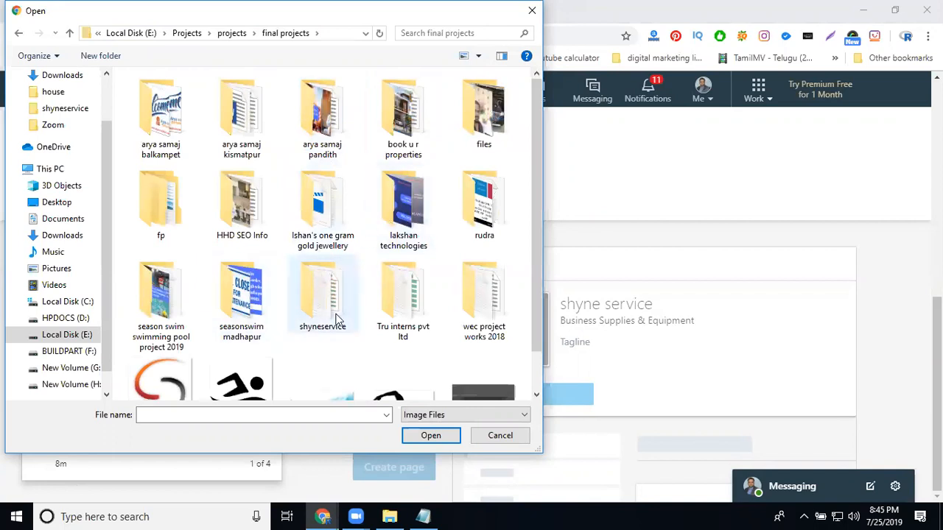
double_click(337, 317)
left_click(421, 325)
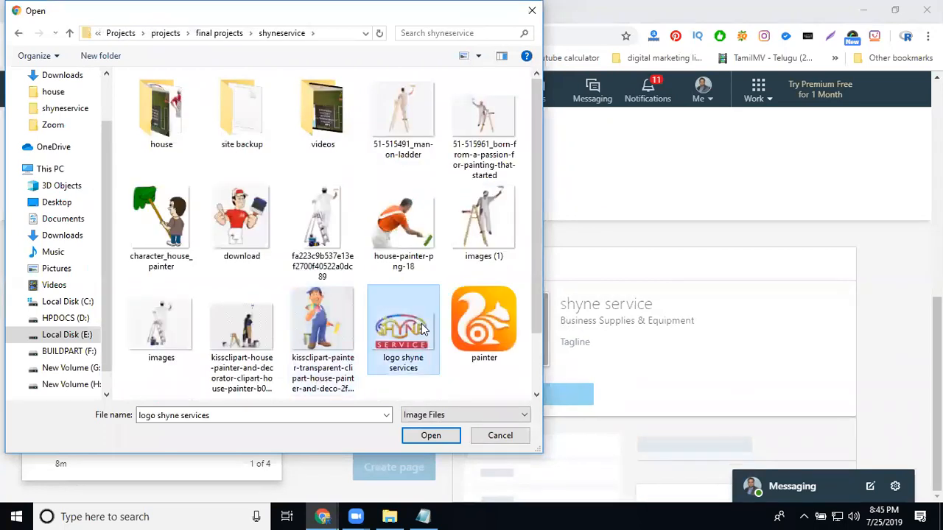
double_click(422, 328)
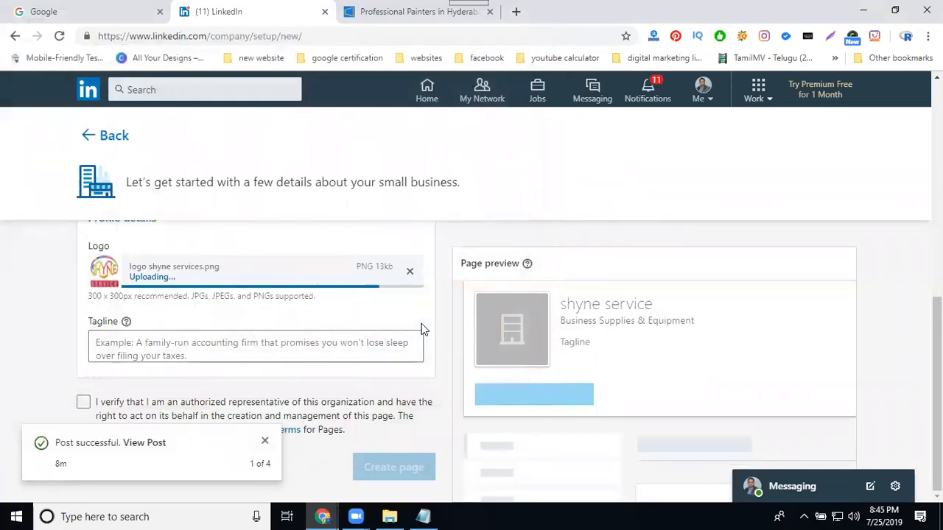
Copy "Professional Painters in Hyderabad" from the title in the Shyne Service website's source code and paste it as the page's tagline
left_click(366, 13)
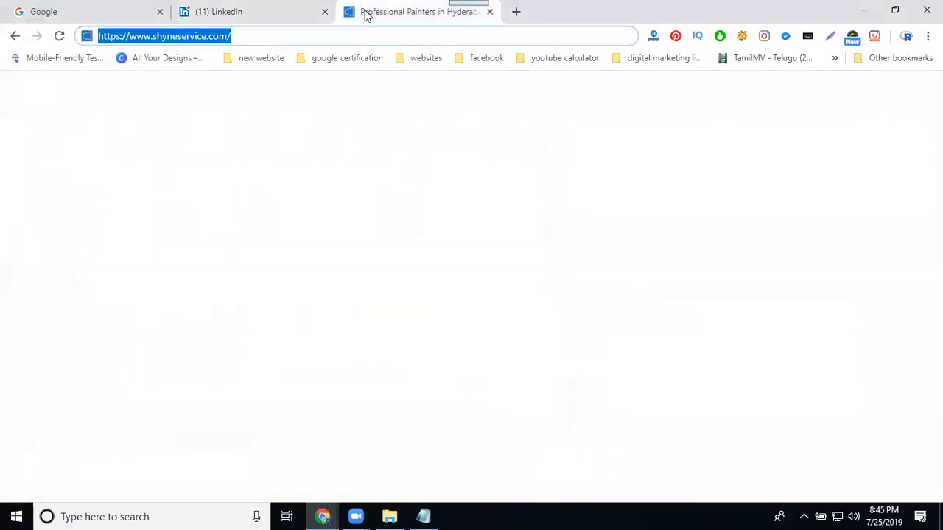
key("ctrl+u")
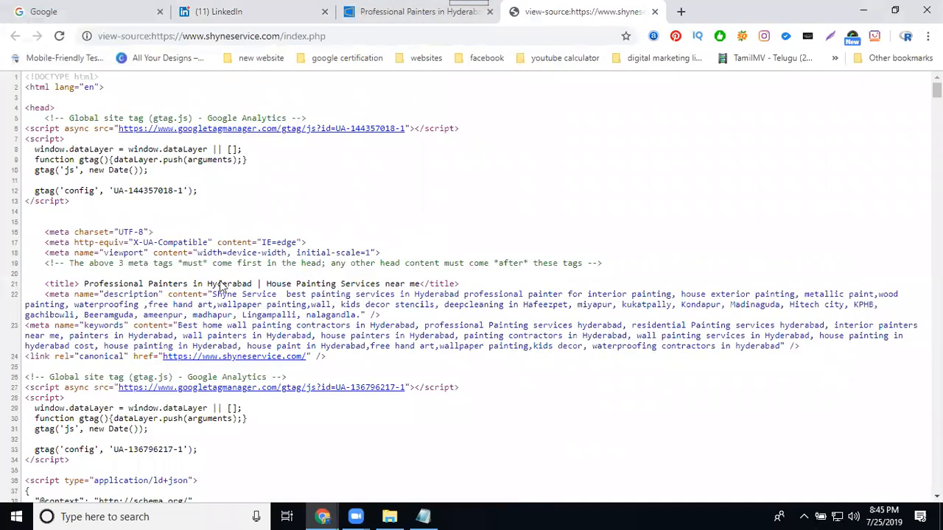
mouse_move(84, 283)
left_mouse_down()
mouse_move(416, 287)
mouse_move(252, 283)
left_mouse_up()
key("ctrl+c")
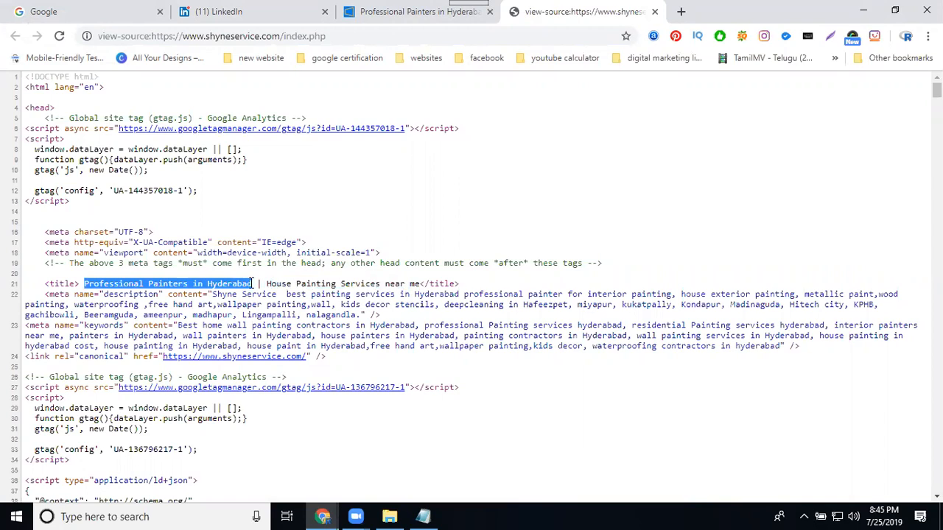
left_click(268, 13)
left_click(248, 347)
key("ctrl+v")
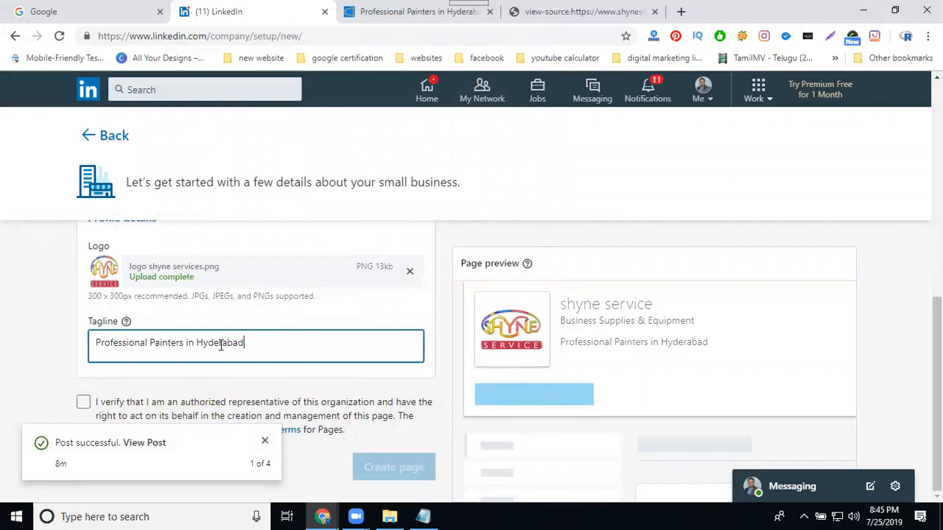
Extend the tagline to "Professional Home Painting and Painters in Hyderabad"
left_click(151, 343)
type("Home Pai")
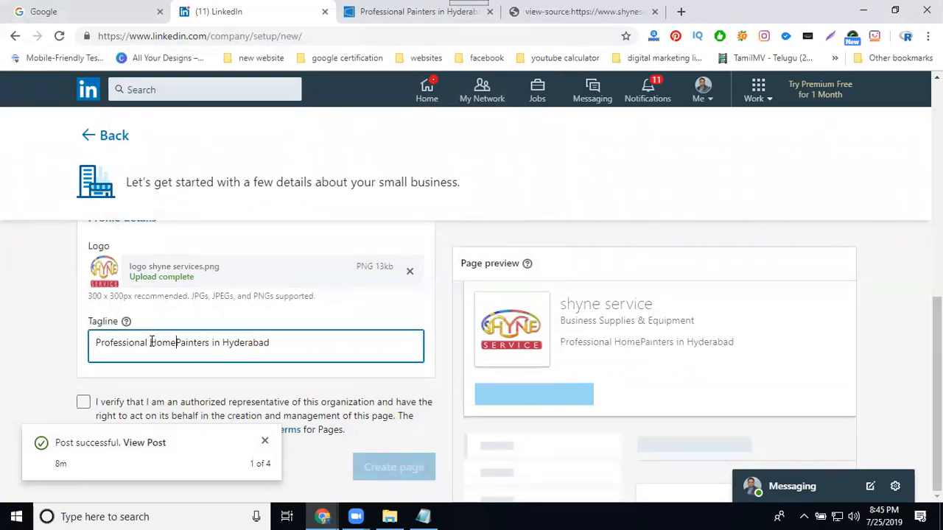
type("nting ")
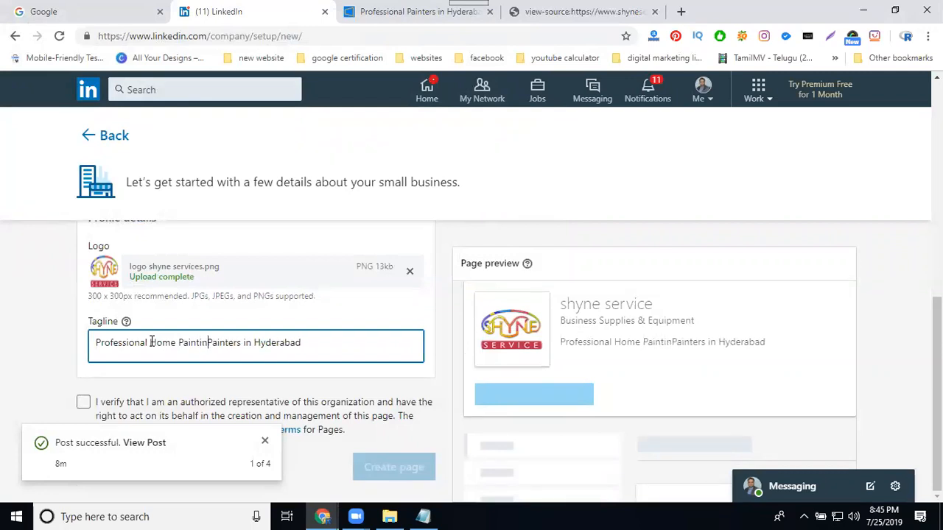
type("and")
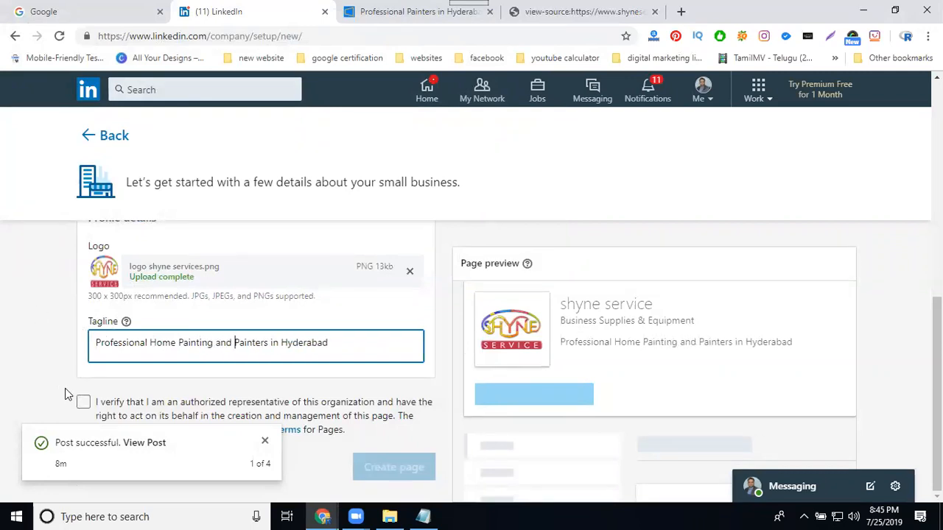
Verify being an authorized representative of the organization and dismiss the post notifications covering the form
left_click(83, 403)
left_click(266, 444)
left_click(266, 442)
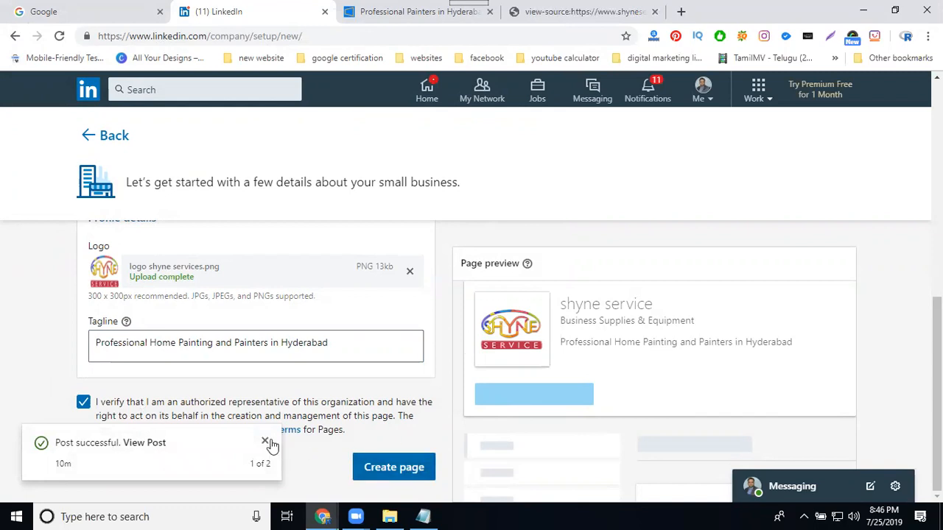
left_click(266, 443)
left_click(265, 460)
Review the page identity, company details and profile details, and create the company page
scroll(305, 427, "up", 6)
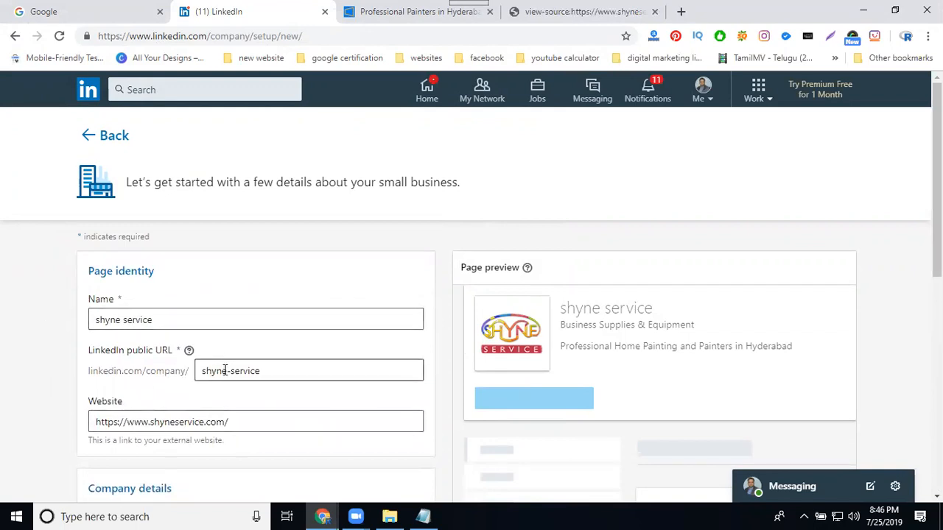
scroll(189, 425, "down", 2)
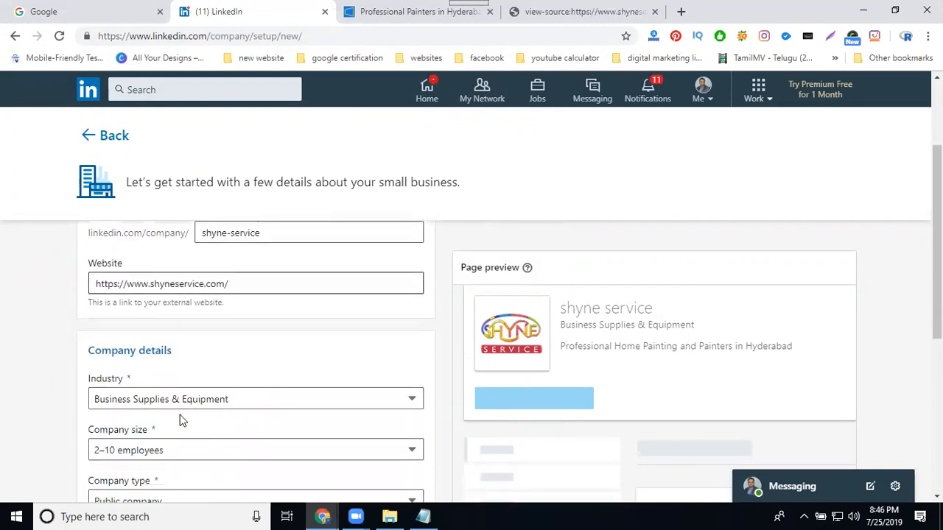
scroll(112, 399, "down", 2)
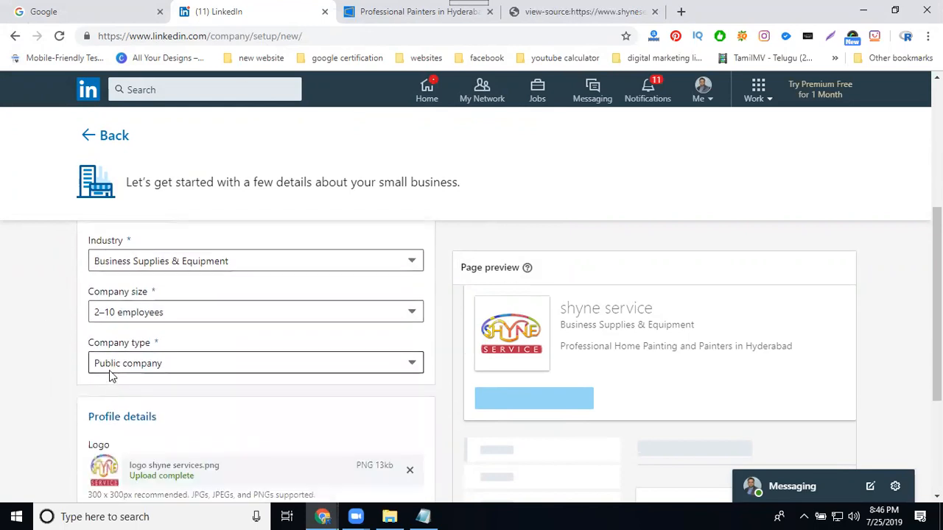
scroll(109, 375, "down", 3)
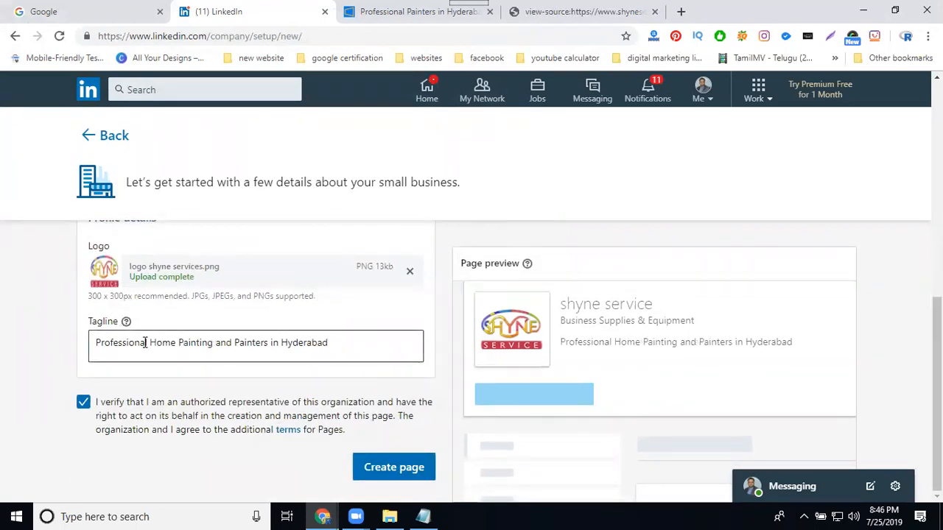
left_click(380, 469)
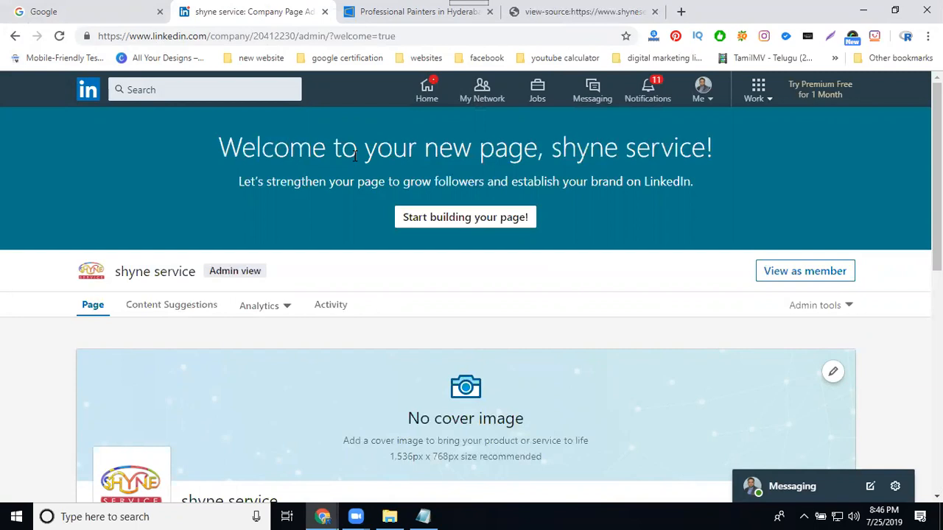
scroll(464, 397, "down", 2)
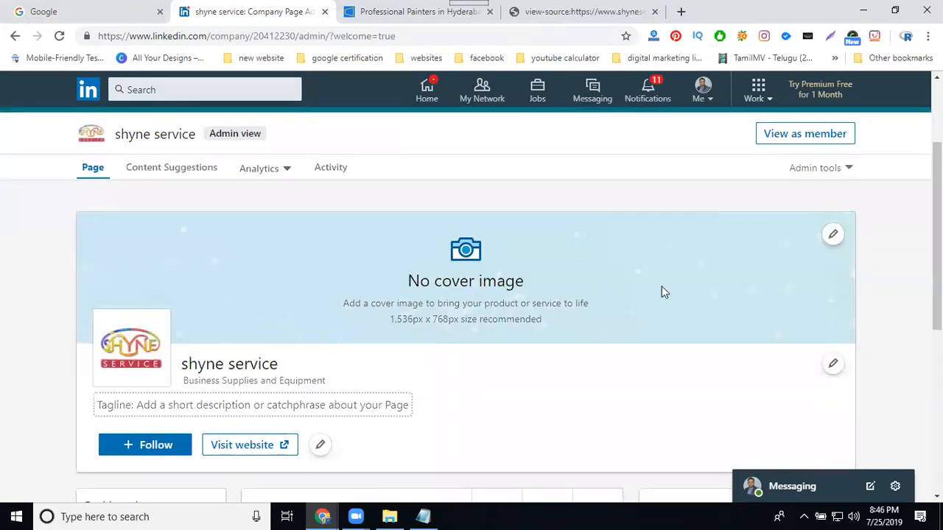
left_click(832, 233)
left_click(794, 267)
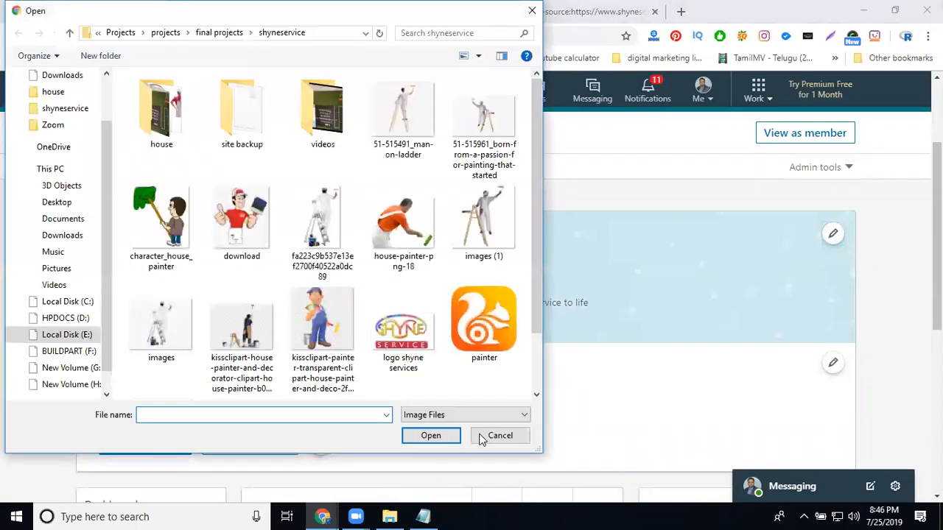
key("Escape")
left_click(832, 237)
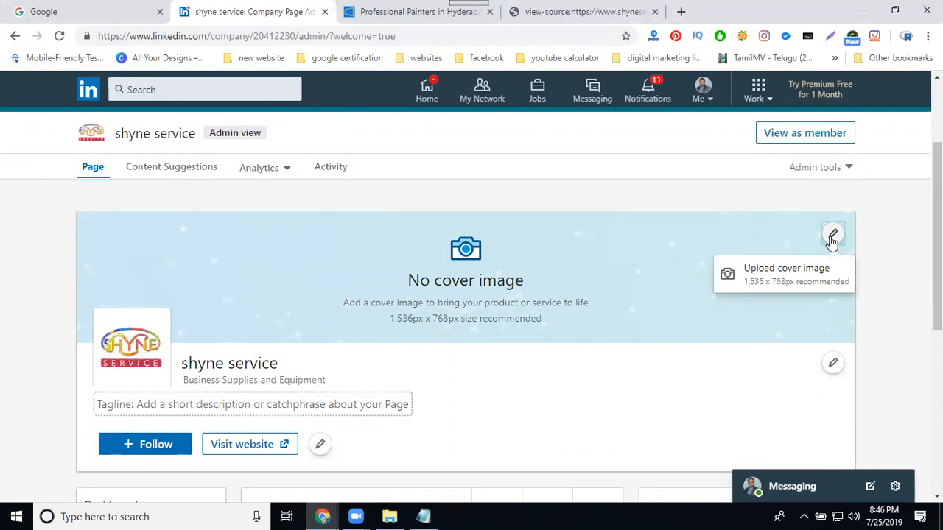
left_click(831, 238)
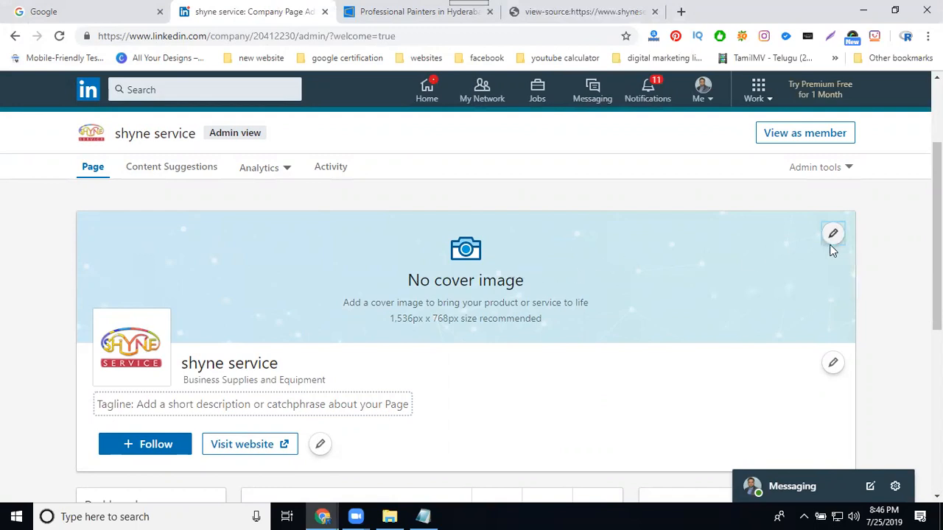
Upload the image "shyne services contact us" from the house folder as the page's cover image
left_click(833, 238)
left_click(814, 260)
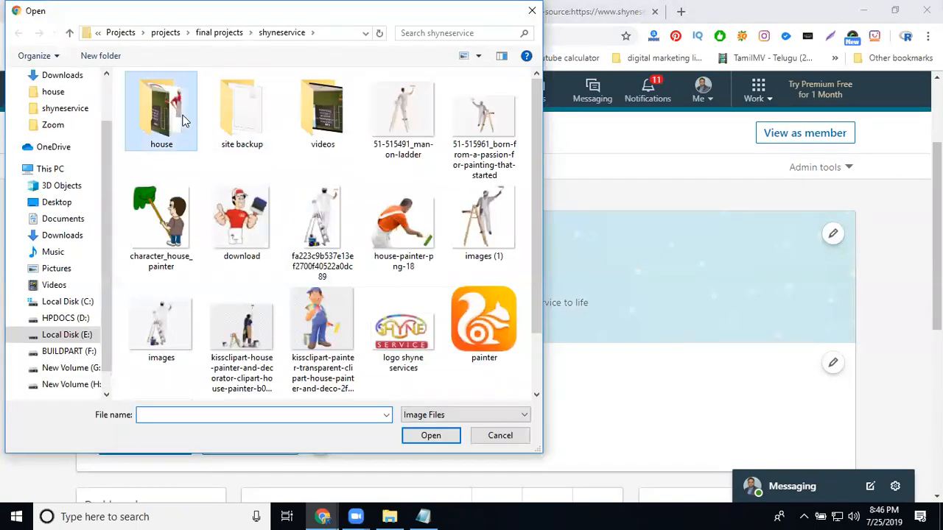
double_click(184, 121)
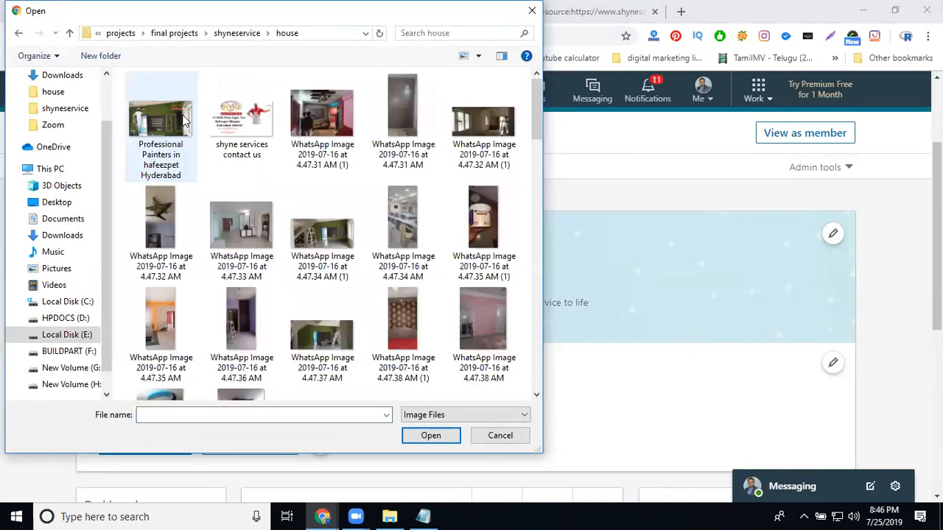
double_click(235, 131)
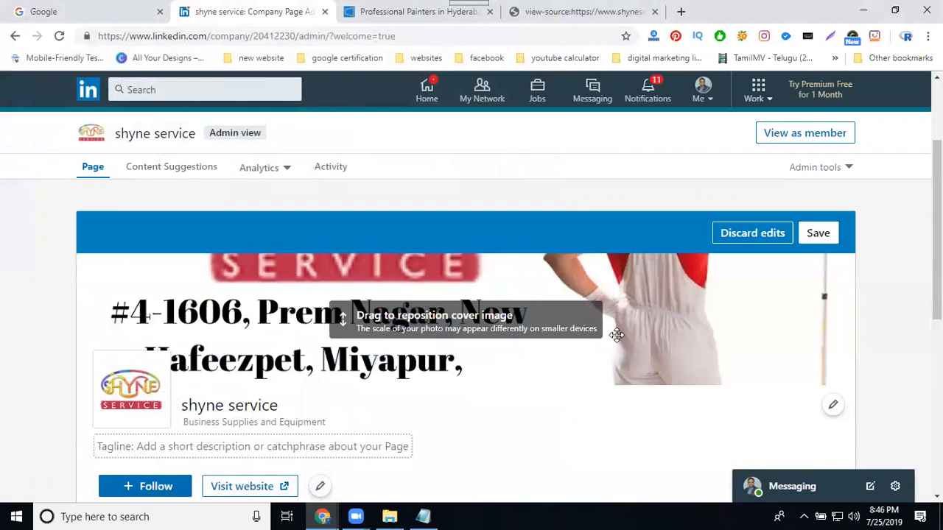
Reposition the cover image upward so its lower part with the contact numbers shows, and save it
left_click_drag(617, 335, 617, 251)
left_click_drag(617, 317, 612, 257)
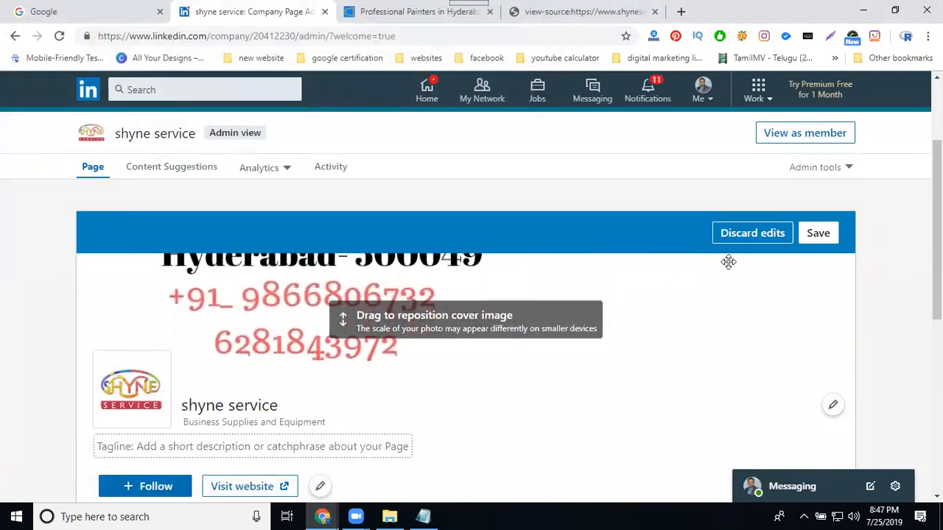
left_click(818, 241)
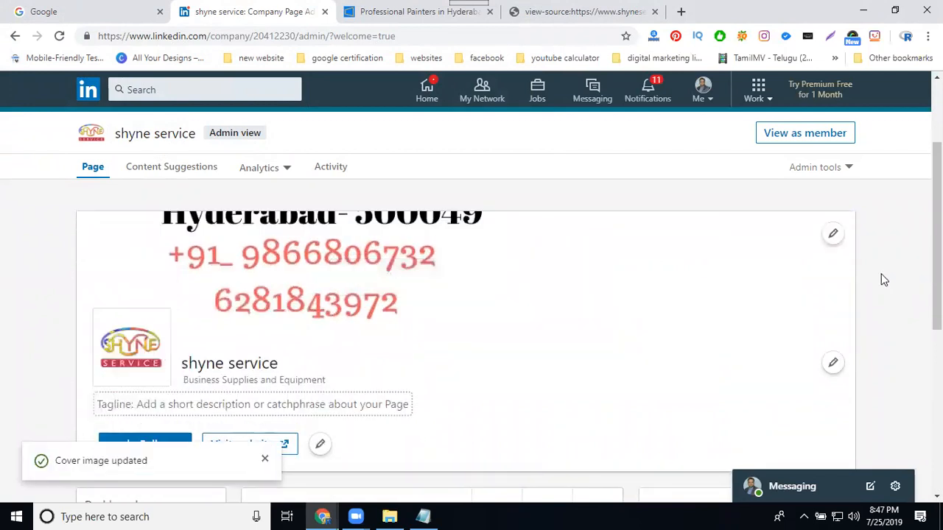
Open the page's edit form and look over its overview details
scroll(881, 274, "down", 3)
left_click(251, 206)
scroll(610, 309, "down", 1)
left_click(251, 250)
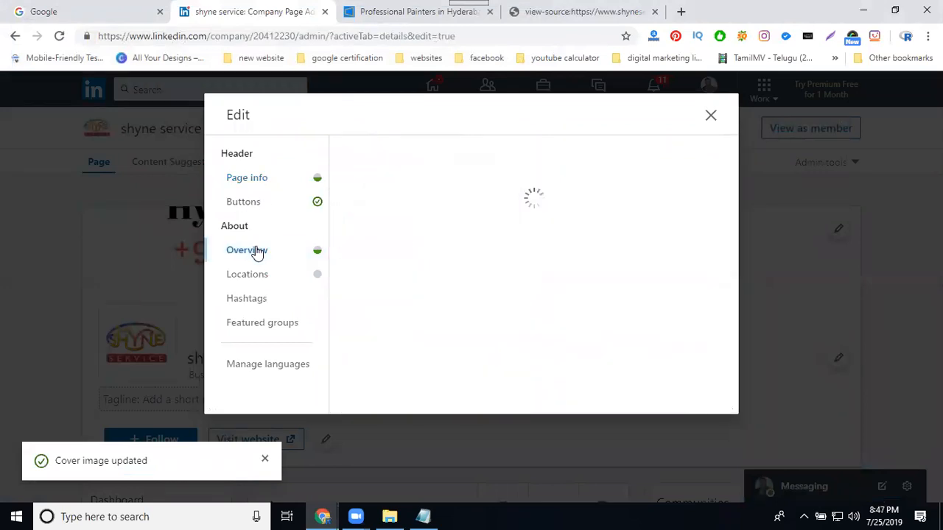
scroll(462, 274, "down", 2)
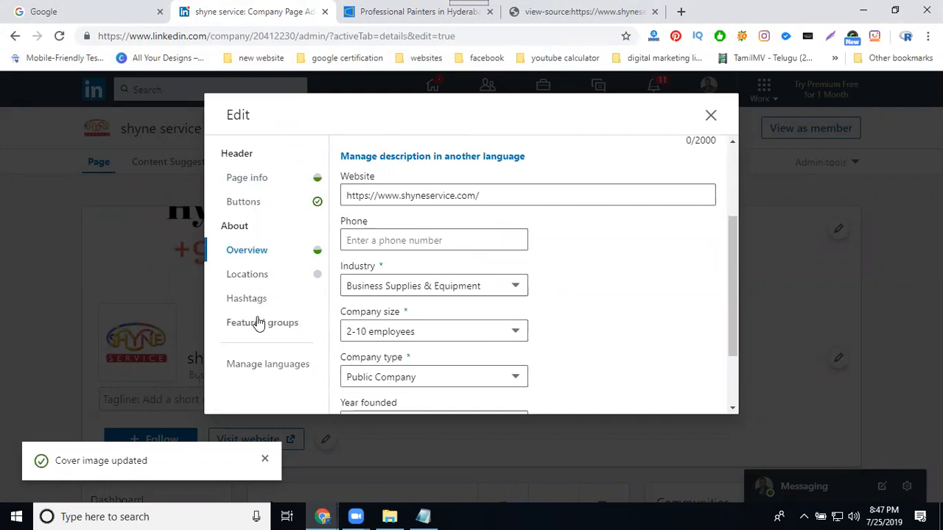
Enter "Professional Painters in Hyderabad" as the page's tagline in the page info, using the title from the website's source
left_click(259, 189)
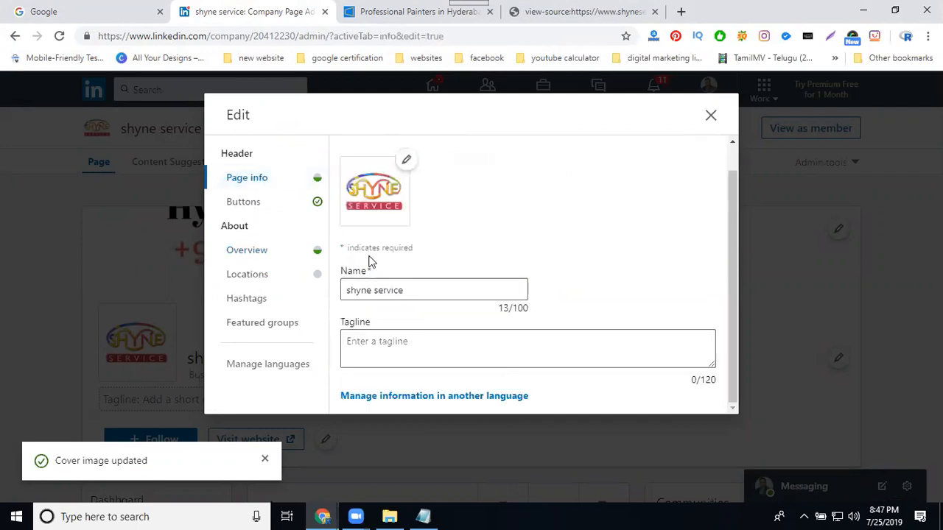
left_click(381, 345)
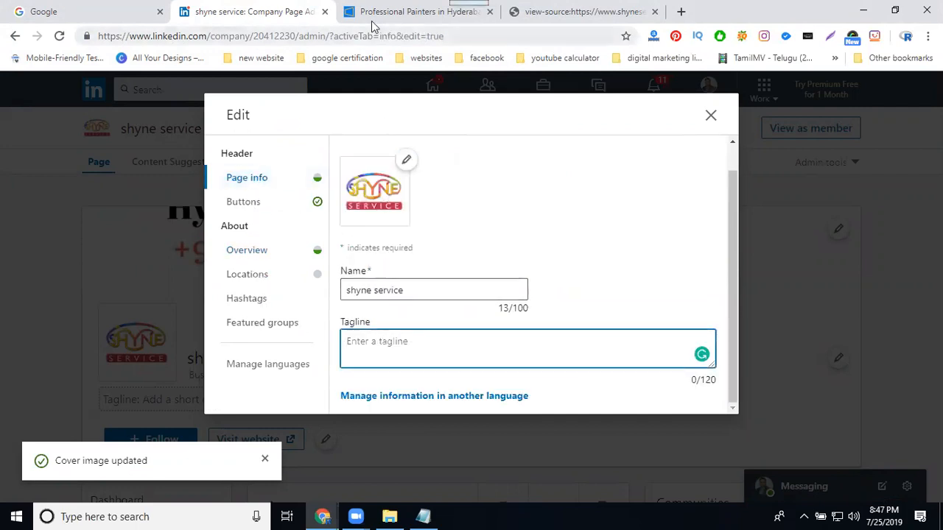
left_click(558, 12)
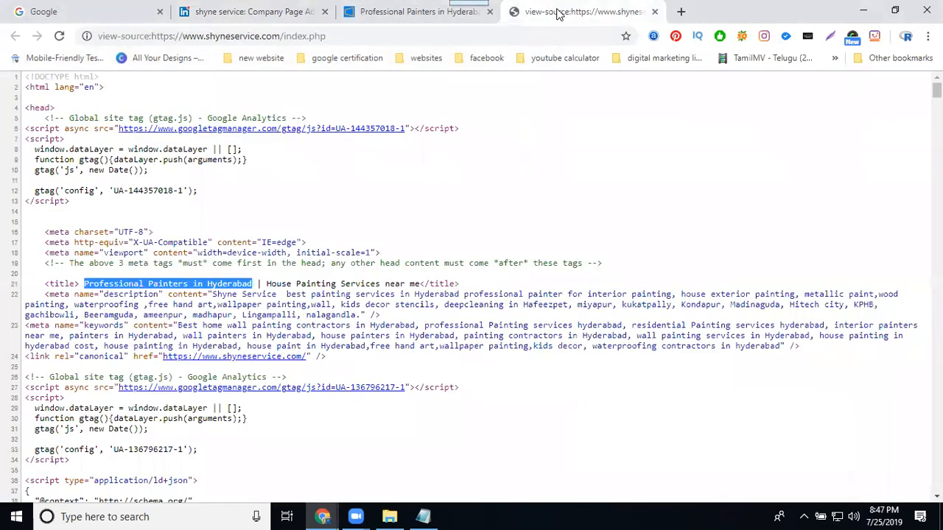
left_click(380, 12)
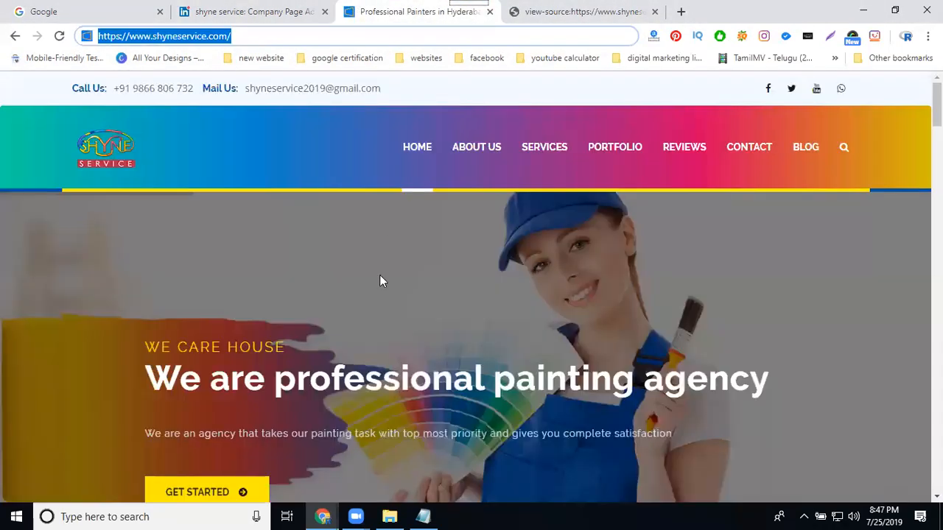
left_click(259, 13)
type("Professional Painters in Hyderabad")
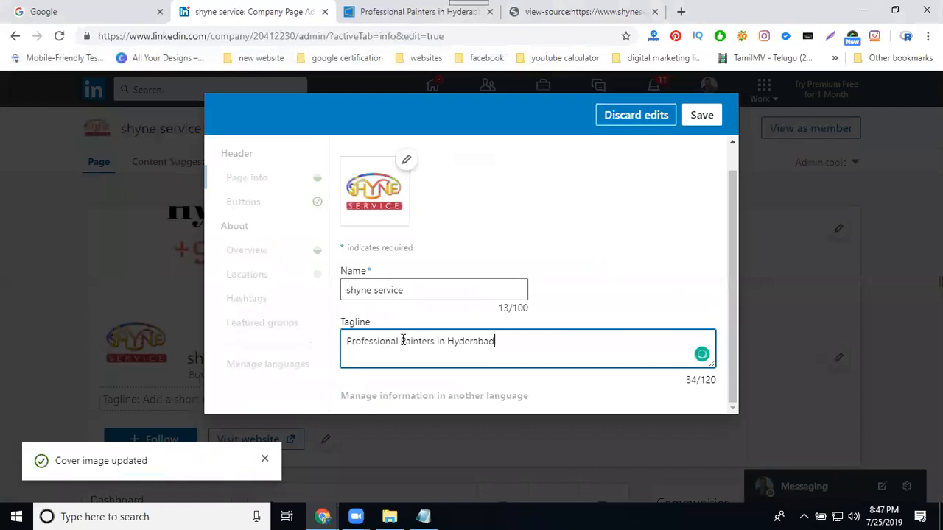
Extend the tagline to "Professional Home Painting and Painters in Hyderabad", copy its text and save the page info
left_click(402, 341)
type("Home Painting and")
key("ctrl+a")
key("ctrl+c")
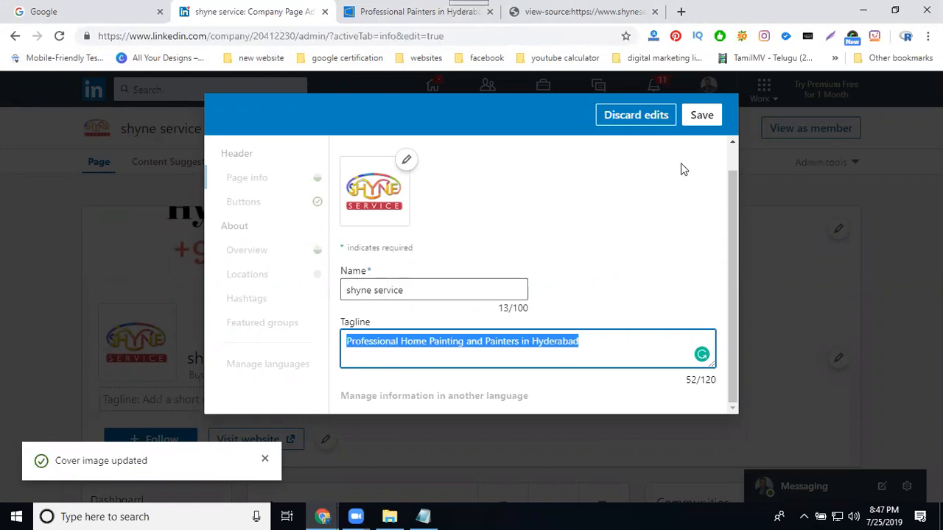
left_click(713, 116)
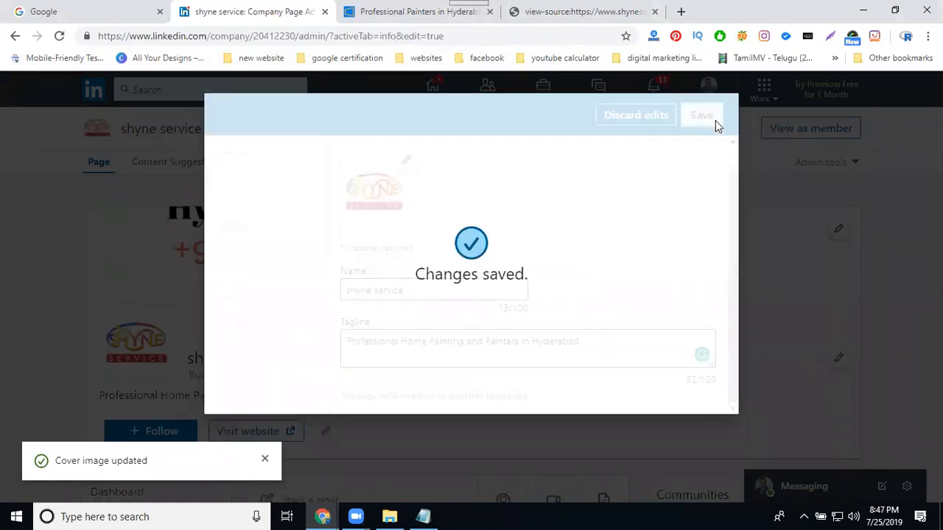
Paste the copied tagline text as the page description in the overview details
left_click(254, 254)
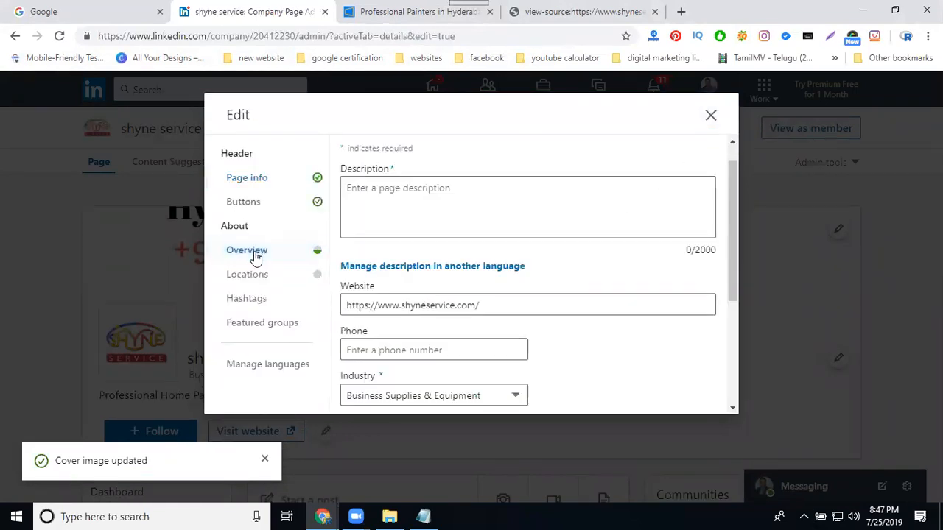
left_click(409, 200)
key("ctrl+v")
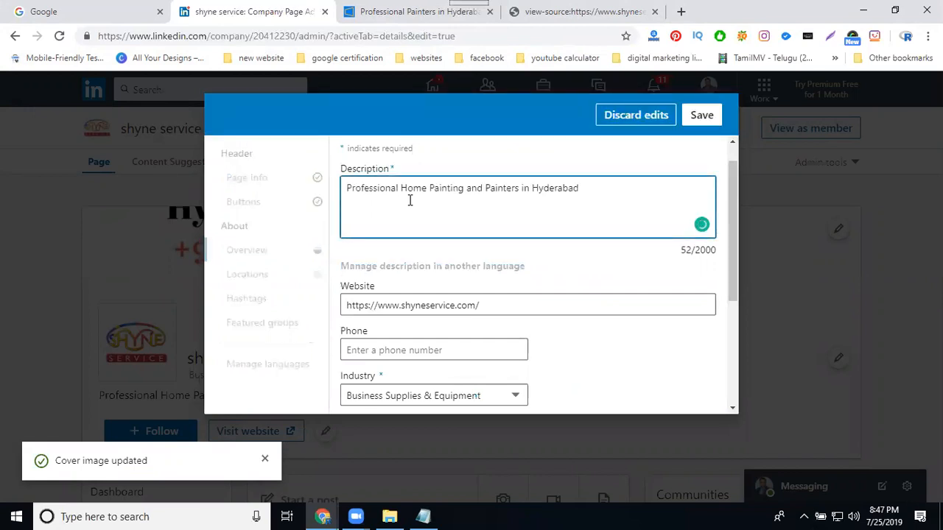
Switch to File Explorer and open the Word document "descriptions docs" from E:\Projects\projects\final projects\shyneservice
left_click(394, 516)
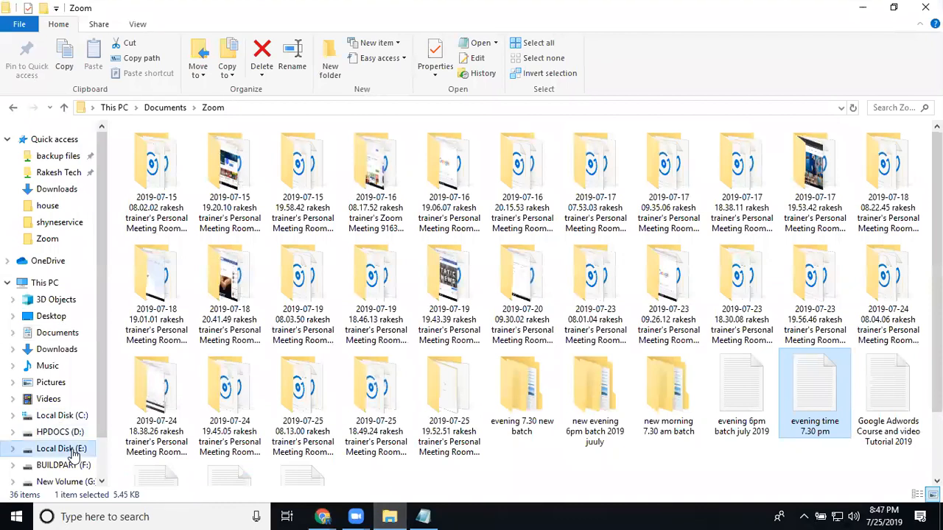
left_click(72, 450)
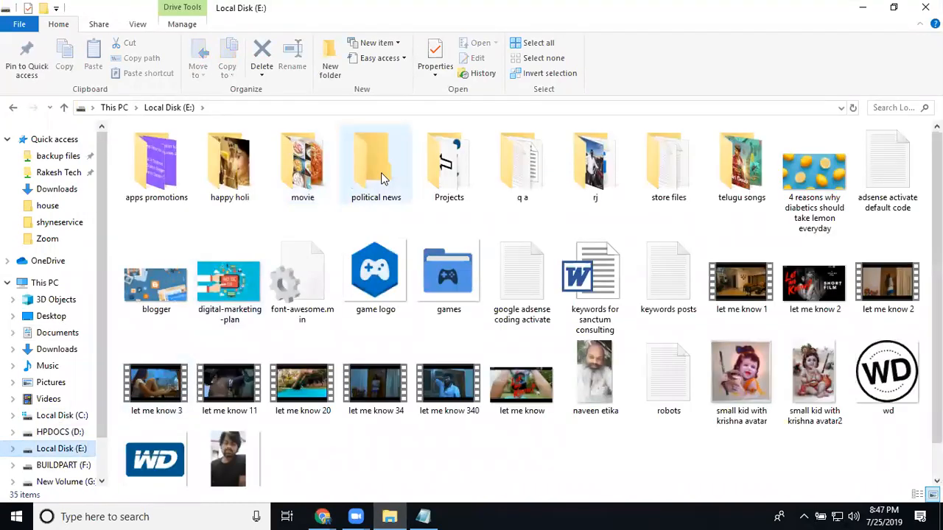
double_click(463, 172)
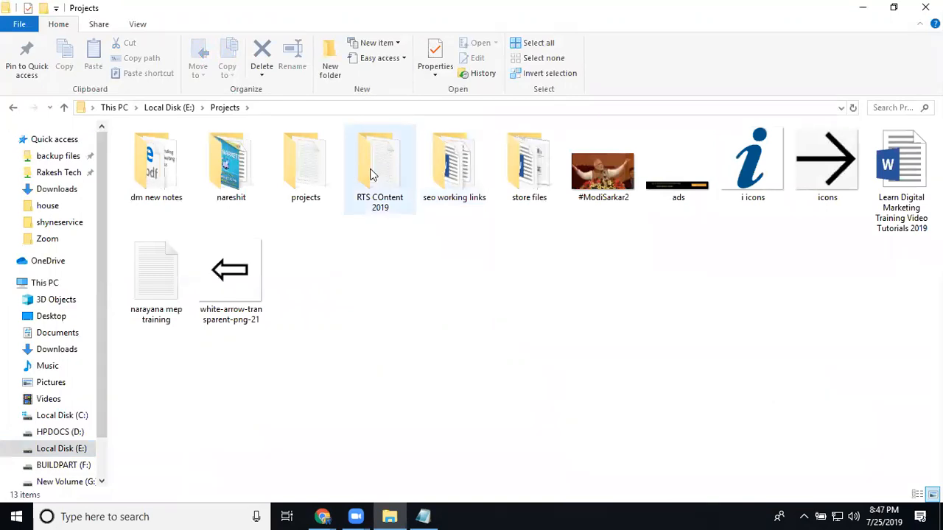
left_click(289, 172)
double_click(289, 171)
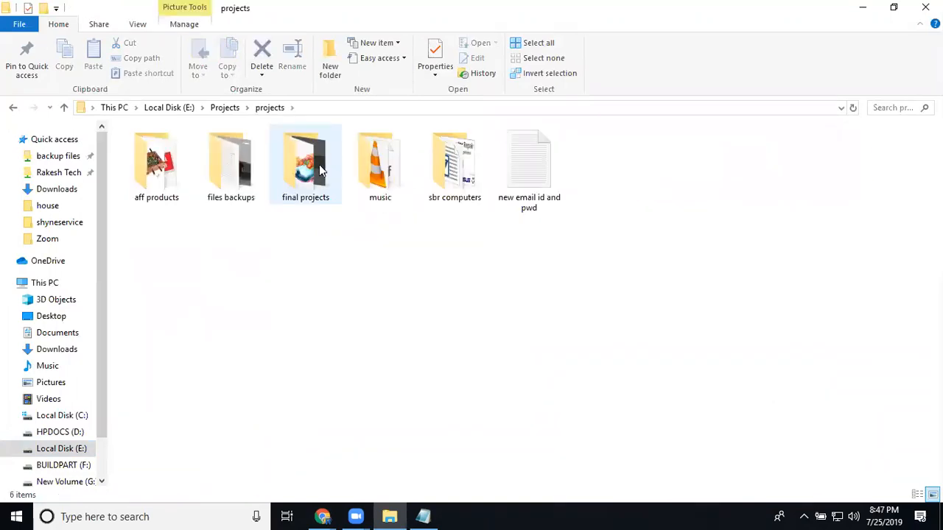
double_click(319, 164)
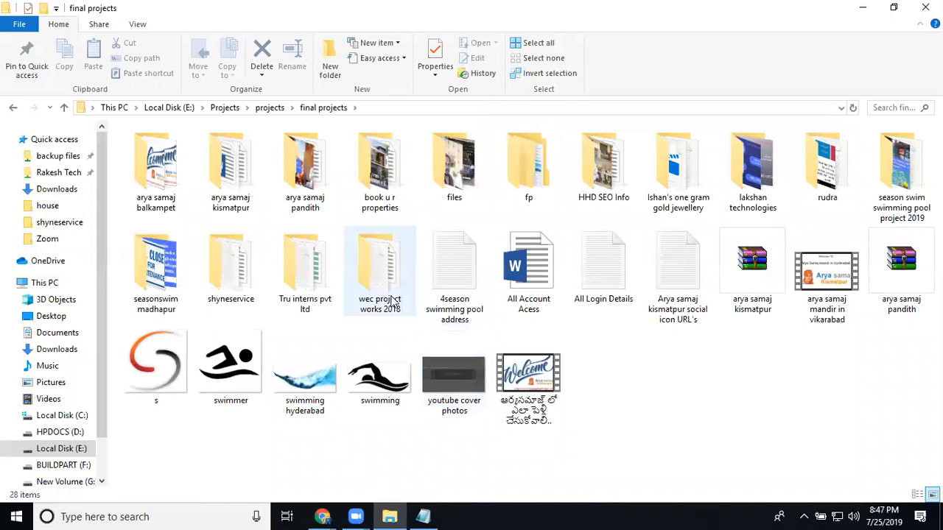
double_click(251, 280)
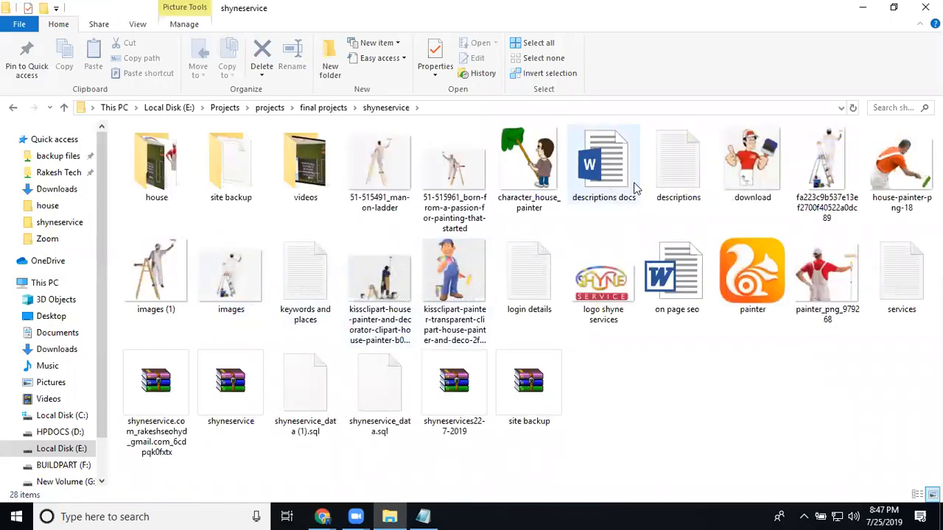
double_click(618, 174)
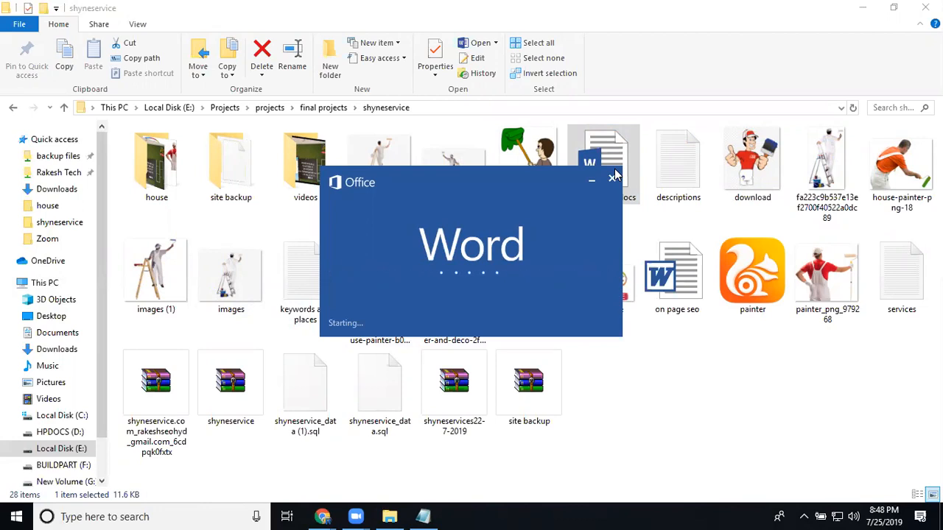
Check the character limit of the page description in Chrome, and read through the company text in the Word document
left_click(861, 9)
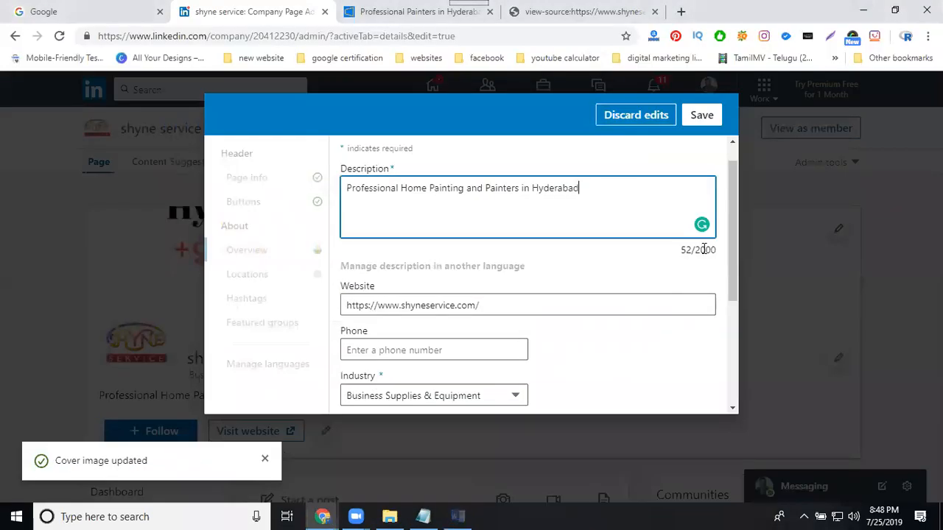
left_click_drag(695, 251, 733, 252)
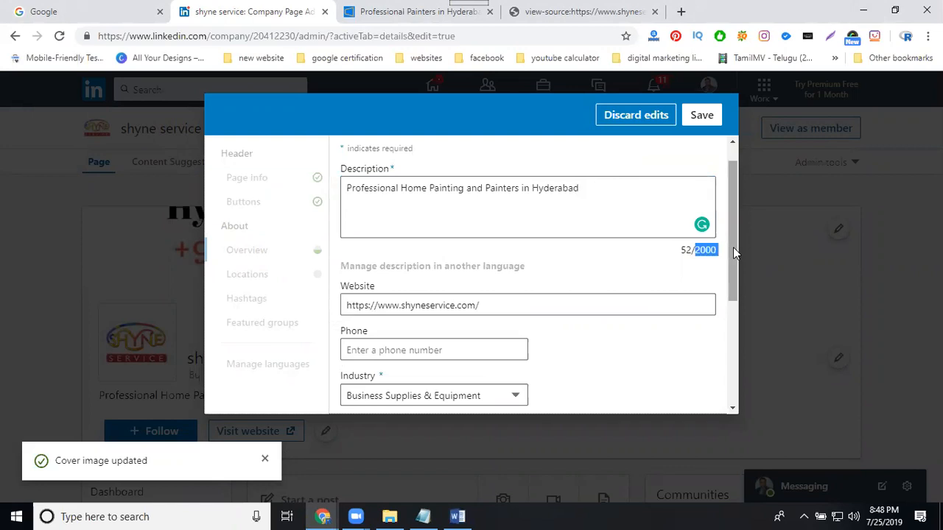
left_click(456, 516)
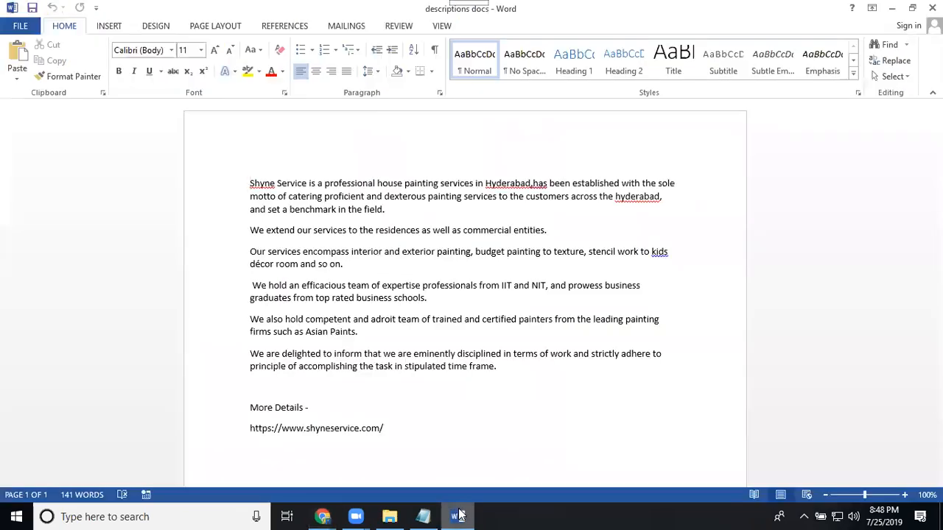
scroll(486, 399, "down", 3)
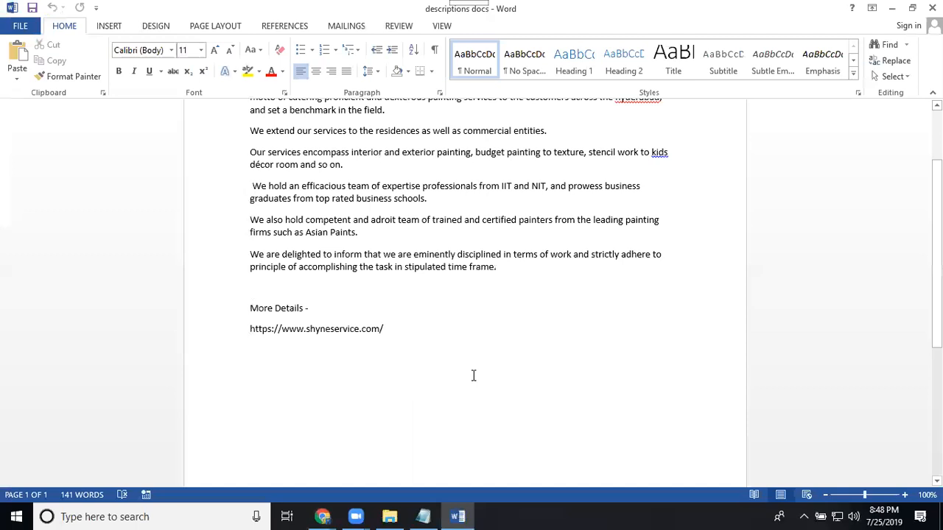
Add a red Services heading, the painting services list and the phone number to the document, and append its full text after a dash to LinkedIn's description
key("Return")
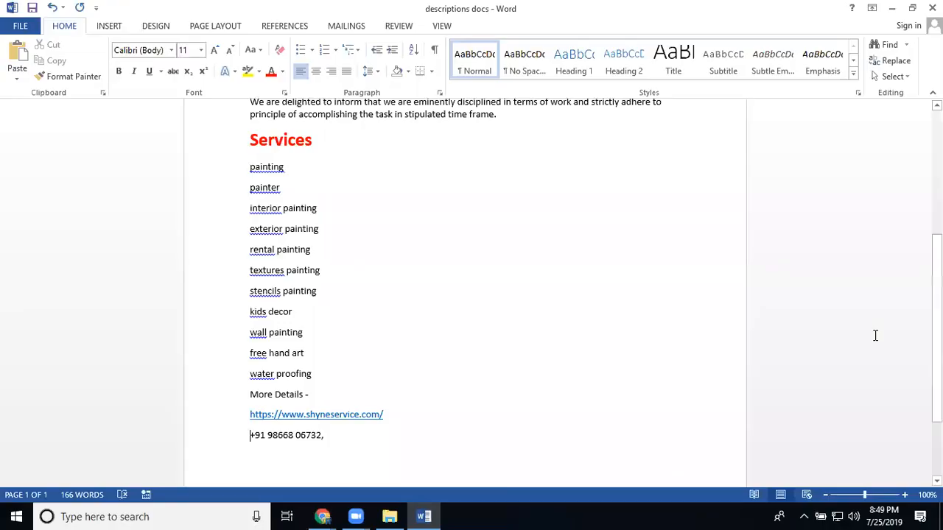
key("ctrl+a")
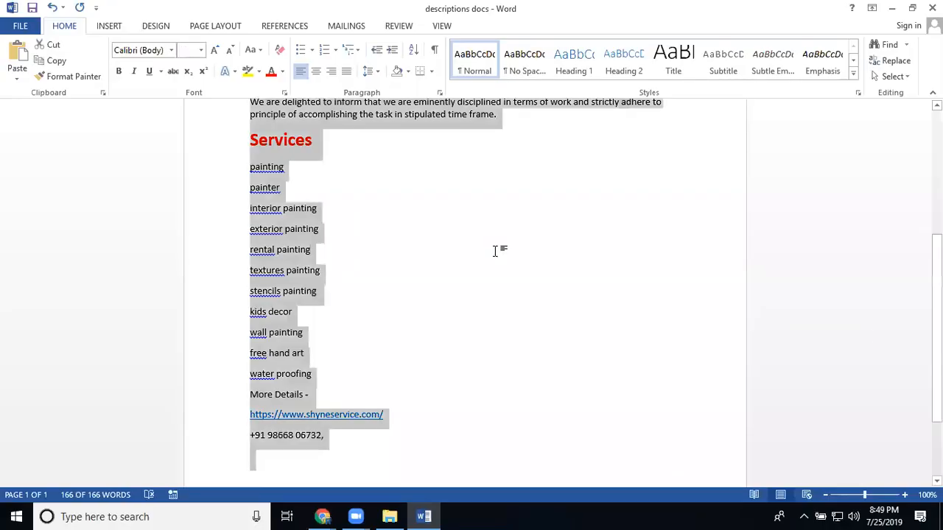
left_click(893, 9)
left_click(861, 9)
left_click(514, 221)
type("-")
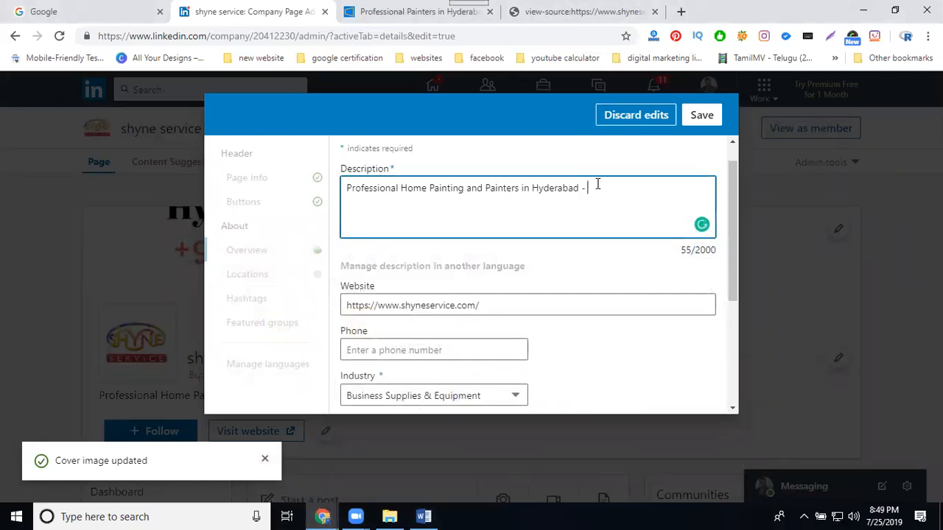
key("ctrl+v")
Copy the phone number from the end of the description into the phone field, without the country code or the space
left_click(431, 348)
left_click_drag(424, 205, 369, 210)
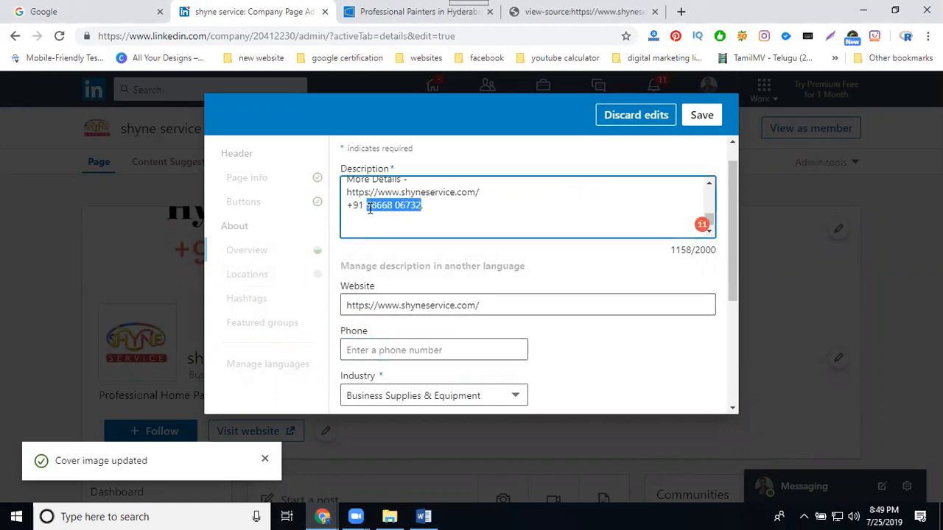
key("ctrl+c")
left_click(375, 348)
key("ctrl+v")
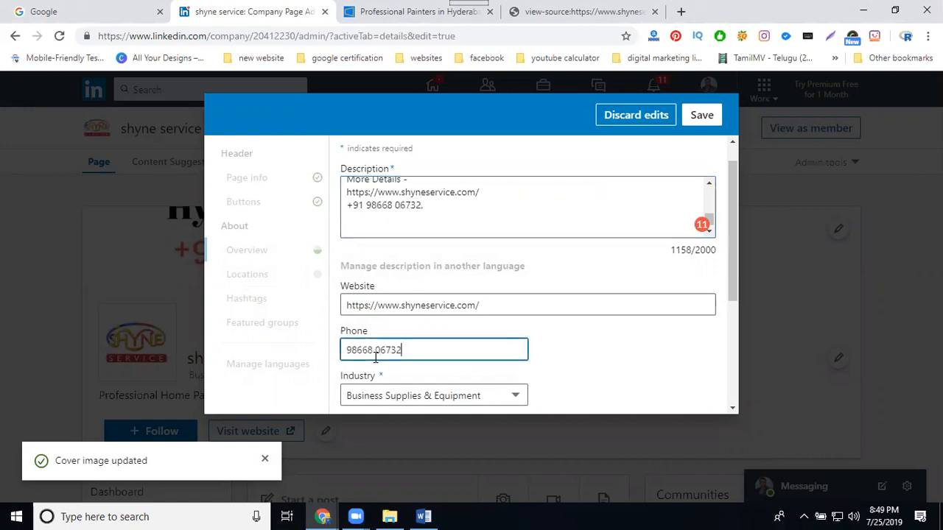
left_click(375, 350)
key("BackSpace")
Set the year founded to 2019
scroll(449, 331, "down", 2)
left_click(401, 393)
type("2019")
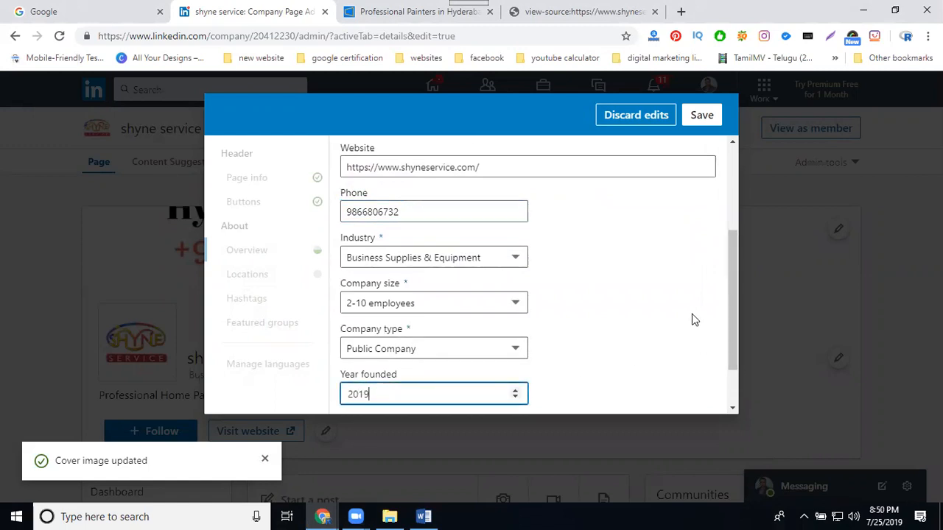
left_click(668, 309)
Add the specialties "painting" and "painters" to the overview details
scroll(668, 309, "down", 1)
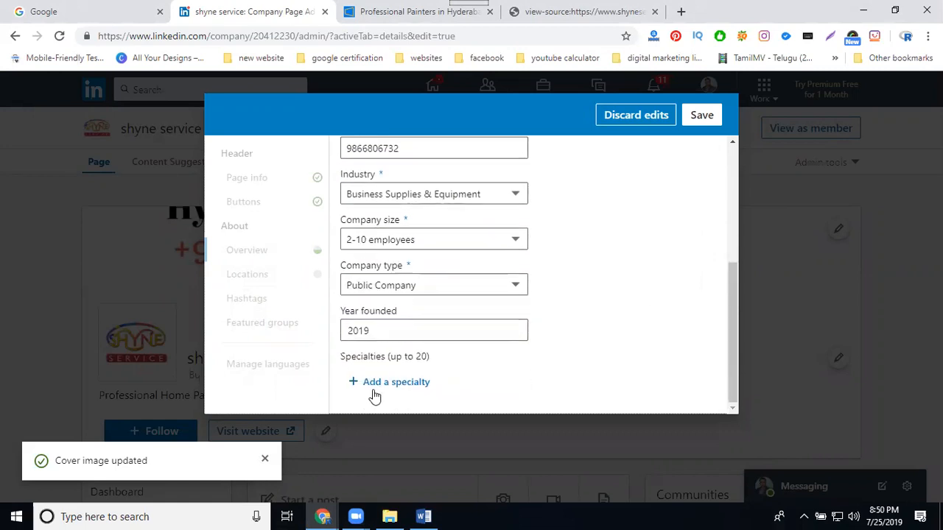
left_click(391, 382)
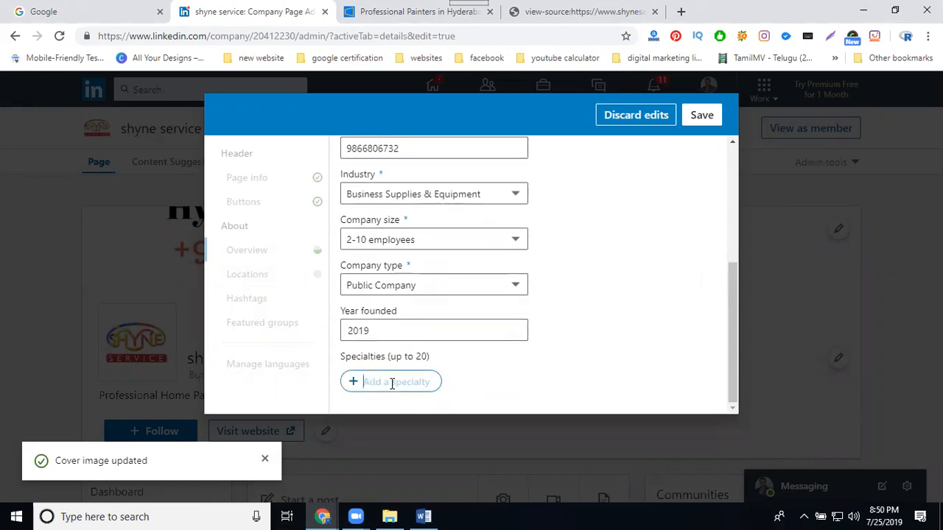
type("painting")
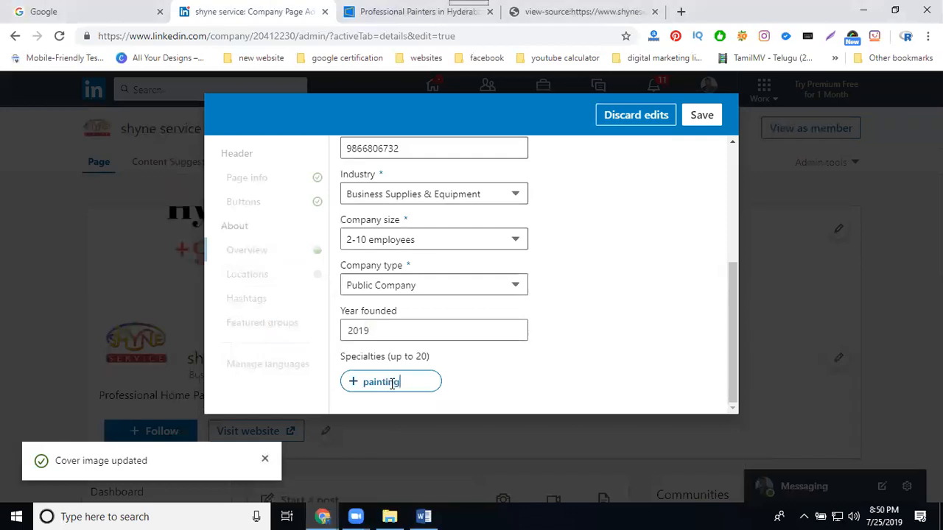
key("Return")
type("p")
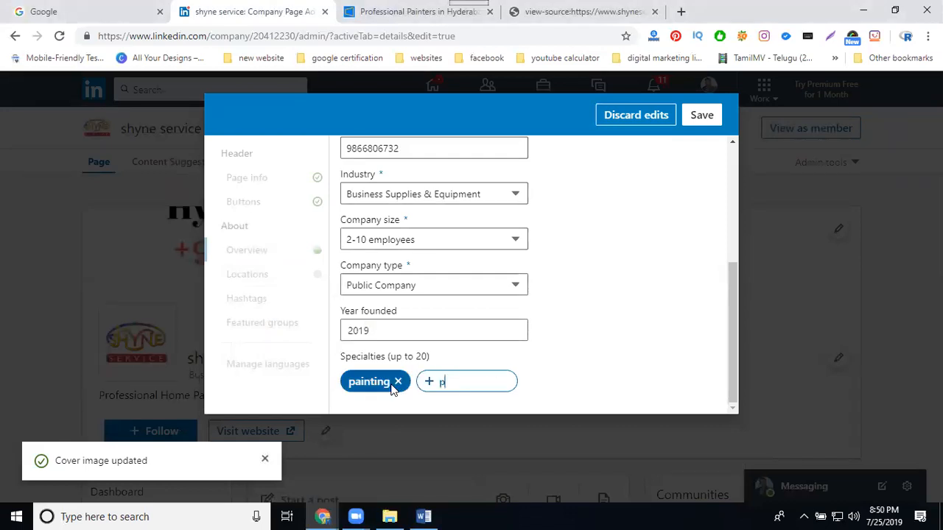
type("ainters")
key("Return")
Add the specialties "home painting" and "home painters" after the existing ones
type("h")
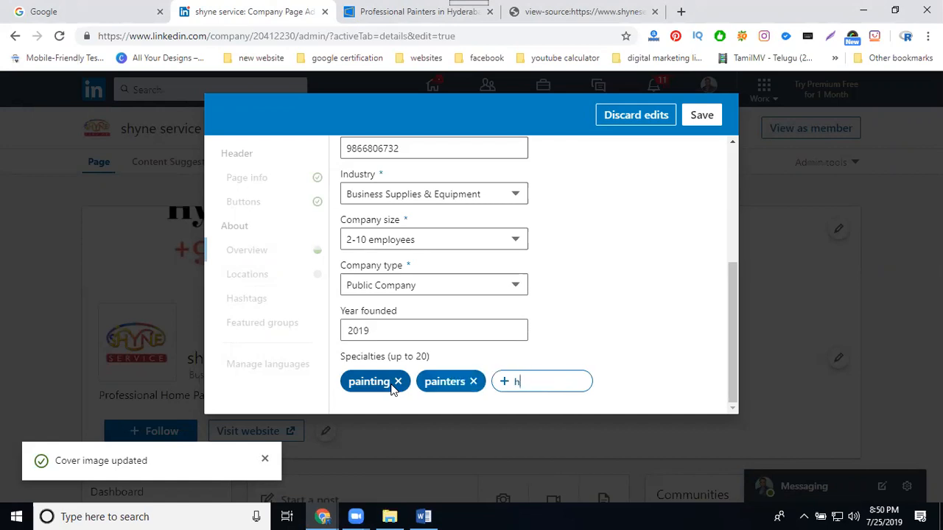
type("ome paini")
key("BackSpace")
key("Return")
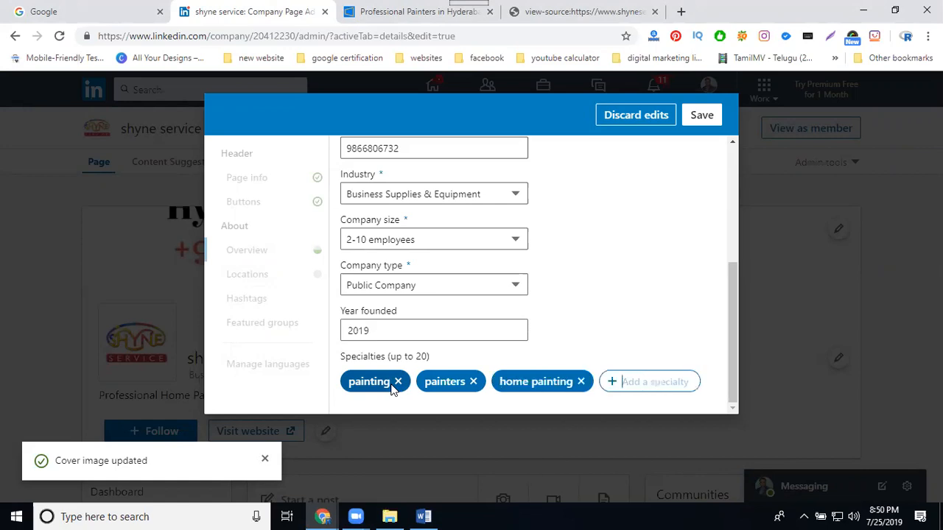
type("home painters")
key("Return")
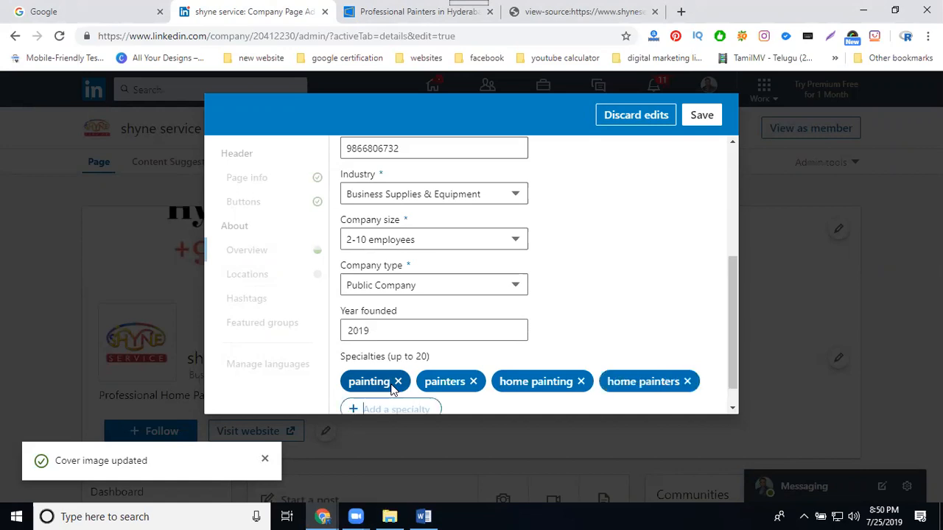
Add the specialties "house painting" and "house painters" to the company overview
type("hous")
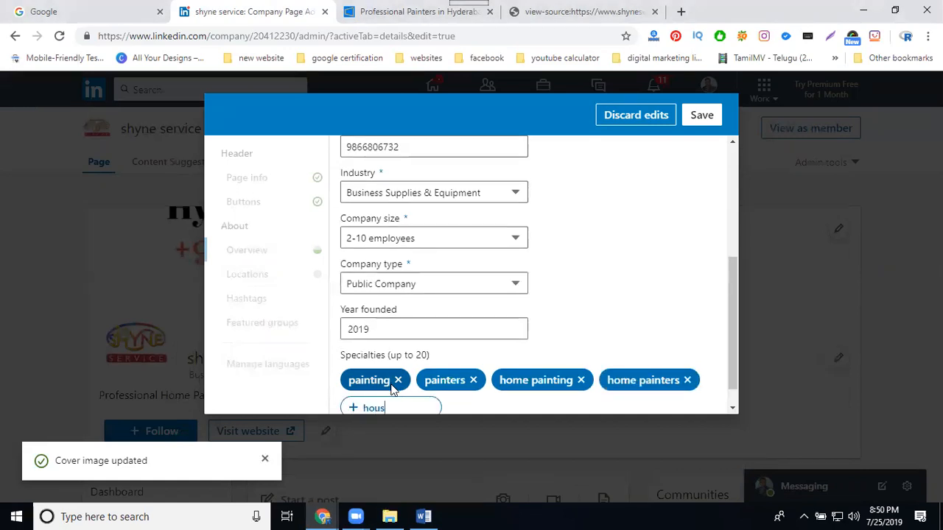
type("e painting")
key("Return")
type("house painters")
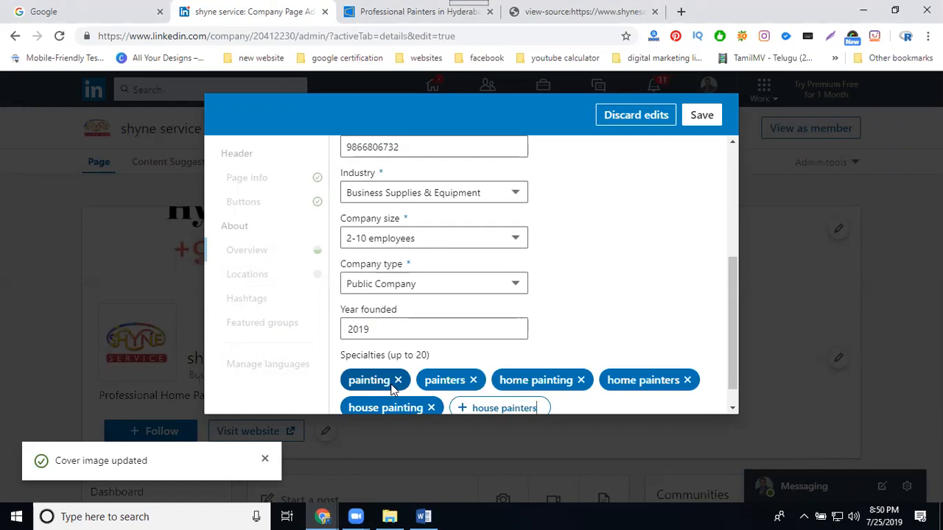
key("Return")
Add the specialty "professional painters" and save the overview details
type("p")
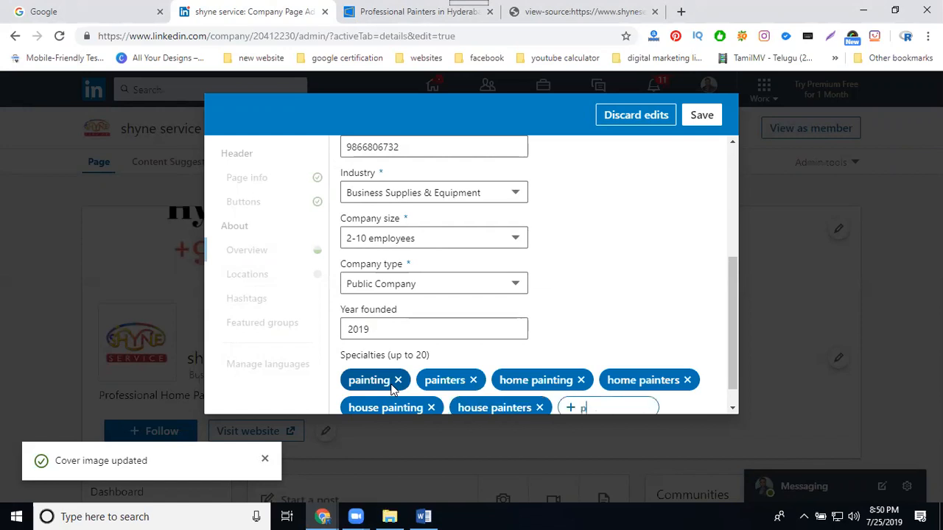
type("rofessional painters")
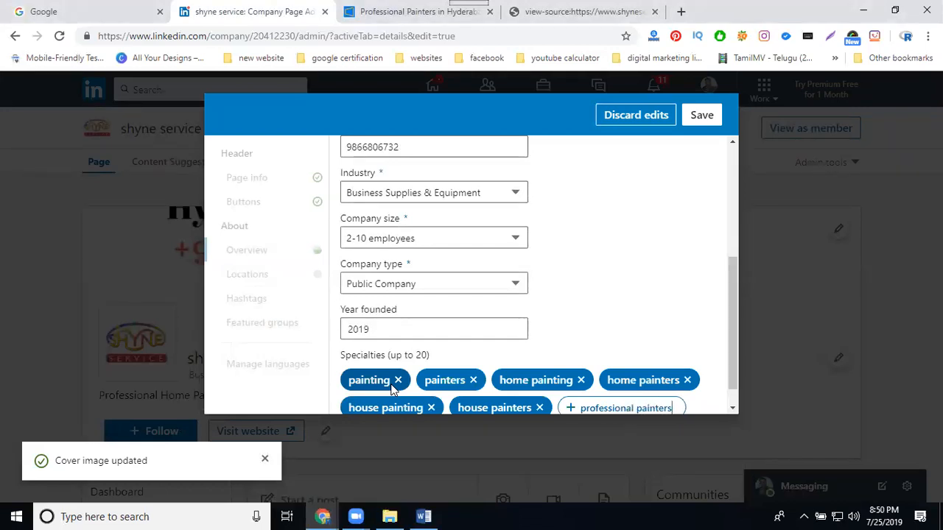
key("Return")
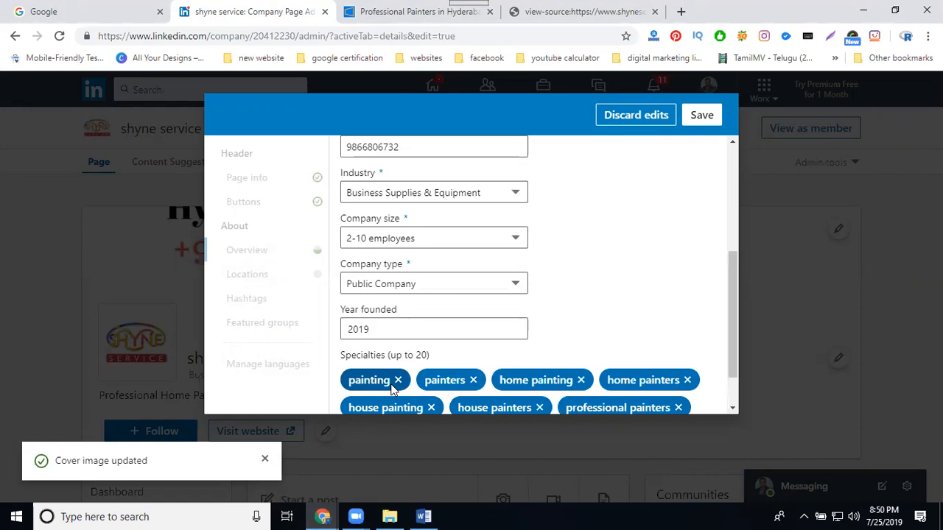
scroll(392, 389, "down", 1)
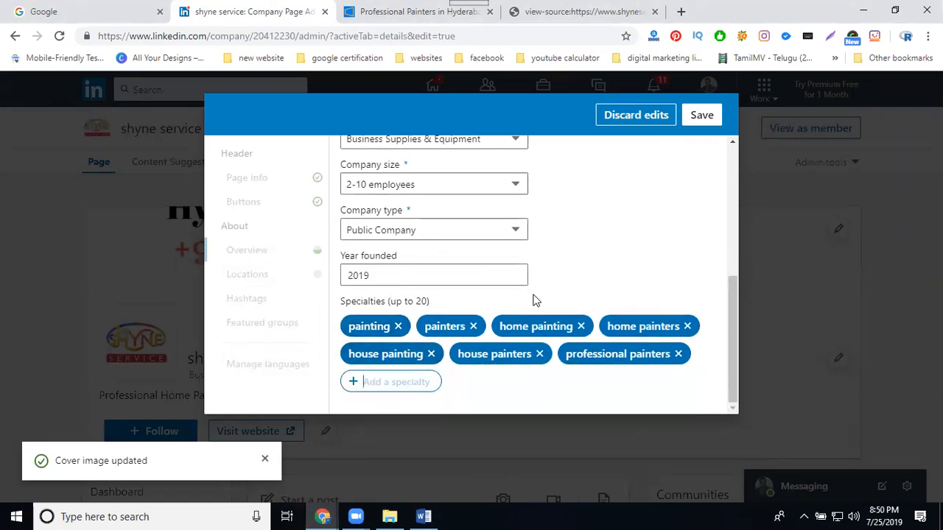
left_click_drag(416, 301, 427, 300)
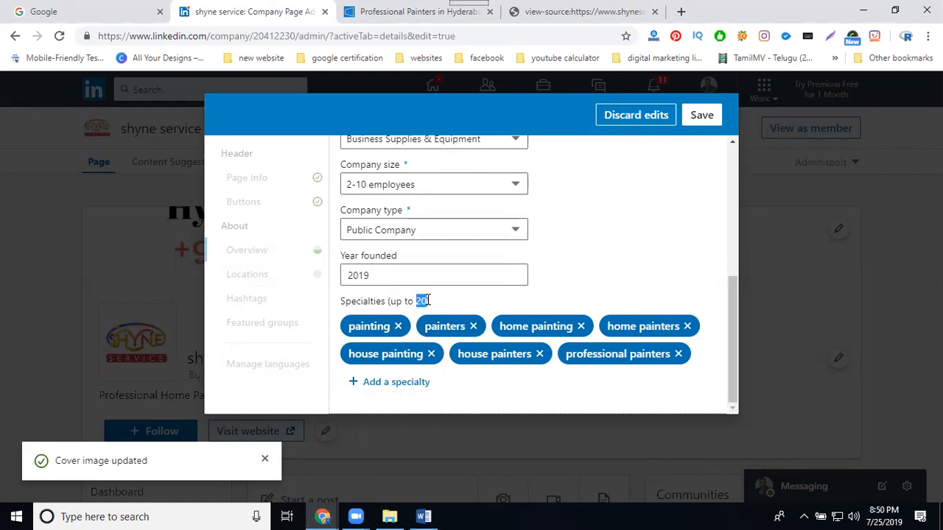
left_click(703, 116)
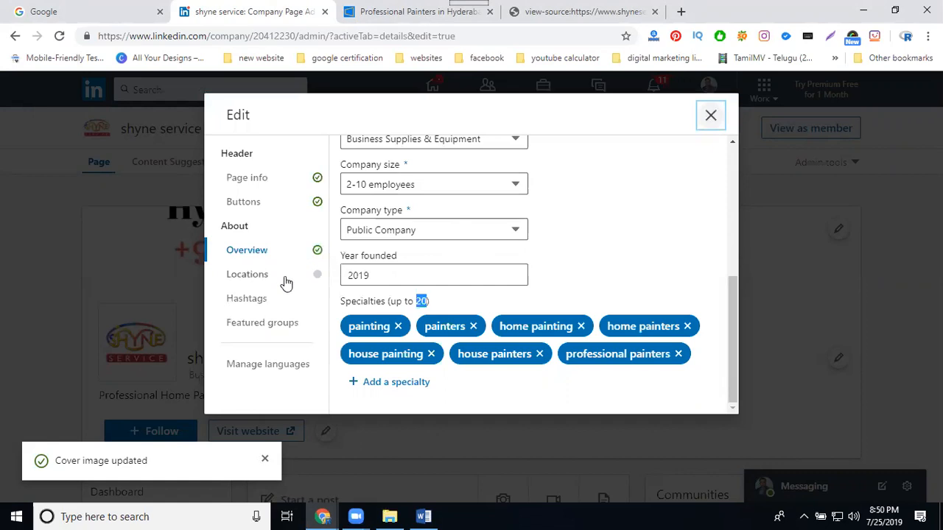
Start a new company location and set its country to India
left_click(286, 282)
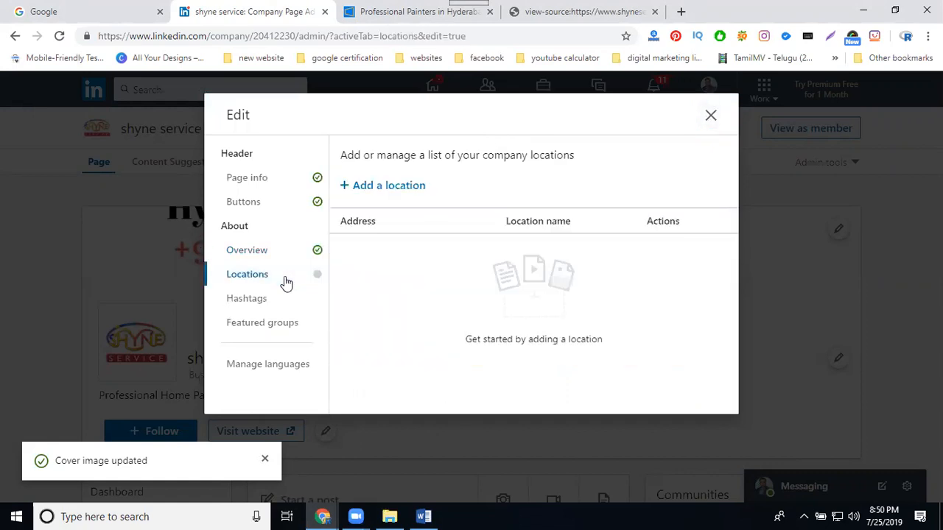
left_click(380, 188)
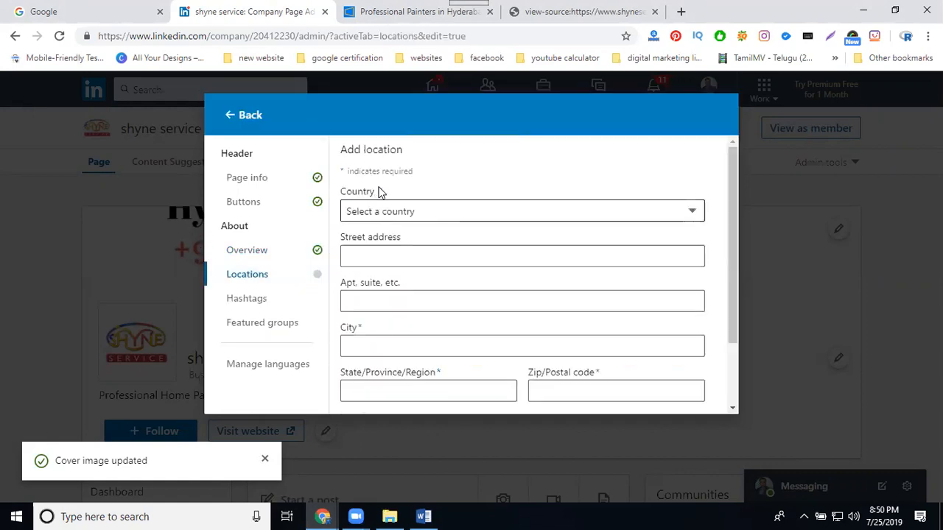
left_click(374, 214)
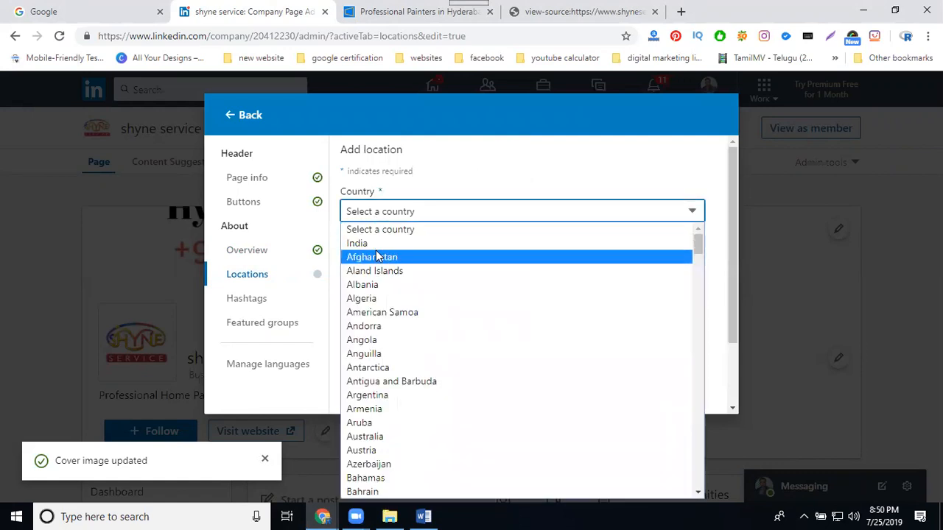
left_click(375, 255)
left_click(380, 218)
left_click(372, 244)
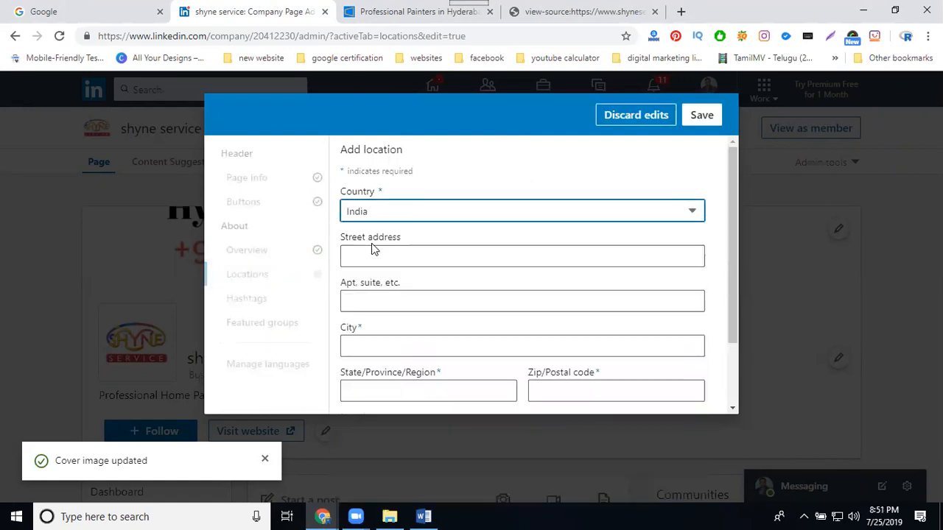
Look up the company's street address in the location form and accept the first suggested address
left_click(373, 252)
type("hafeez")
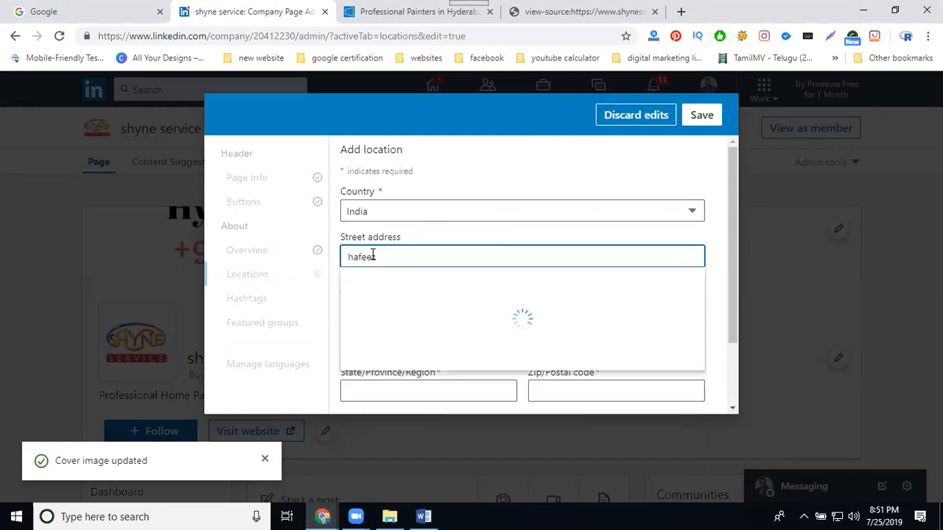
type("pet")
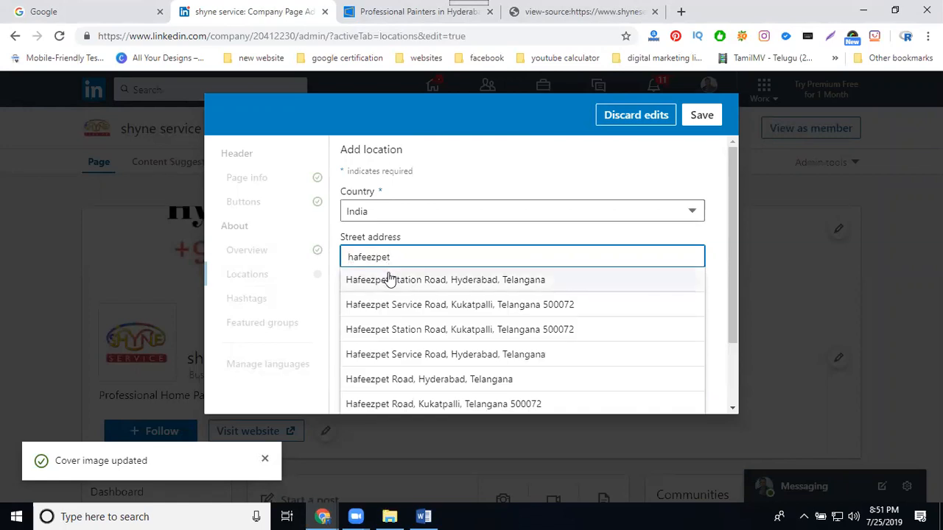
left_click(391, 285)
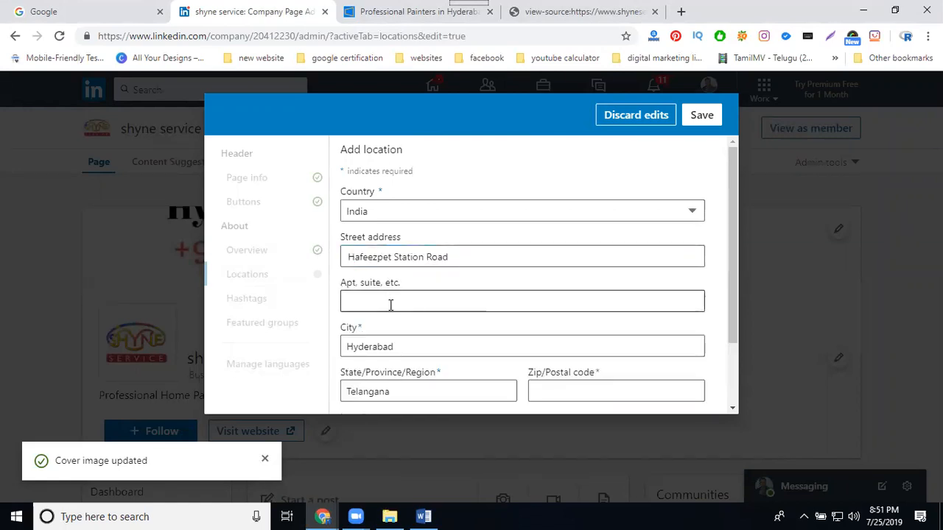
Copy the full postal address from the Shyne Service website's contact page into the location's apartment and suite field
left_click(418, 12)
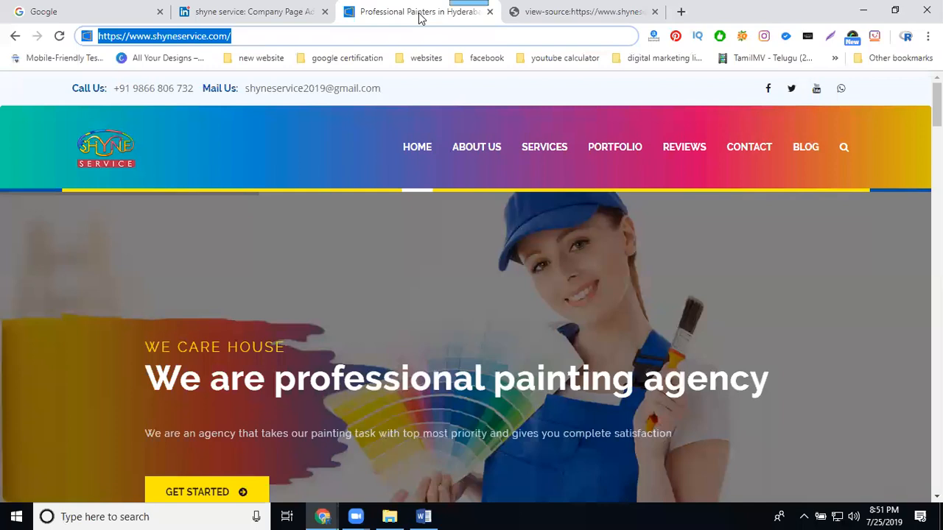
left_click(749, 148)
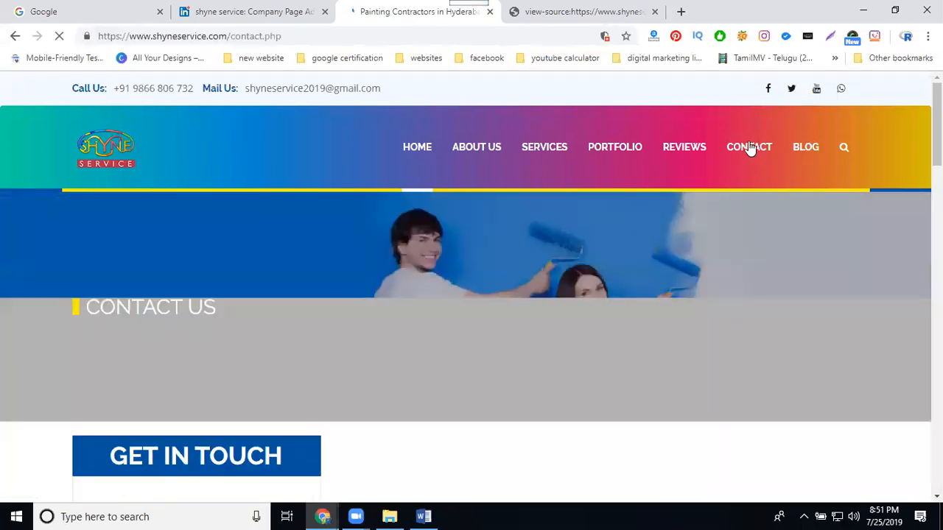
scroll(638, 216, "down", 5)
scroll(471, 257, "down", 1)
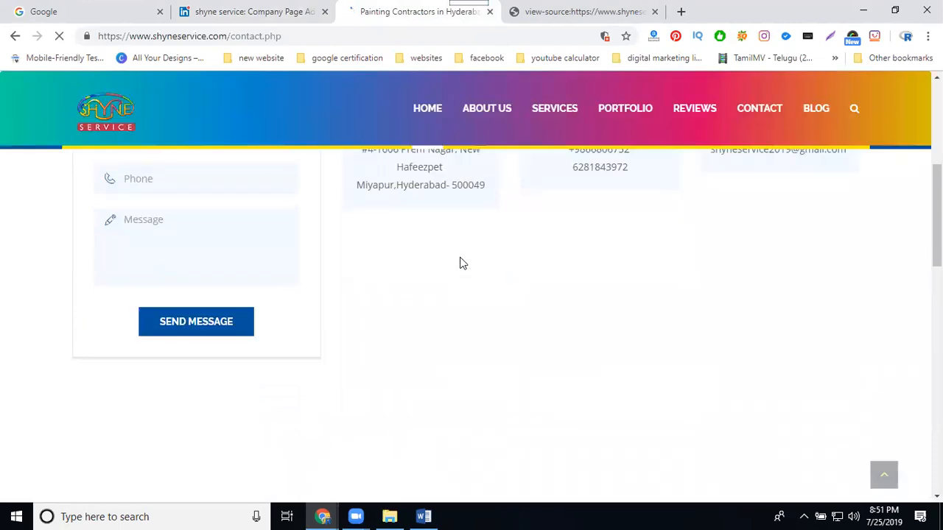
scroll(480, 248, "up", 1)
left_click_drag(487, 254, 358, 222)
key("ctrl+c")
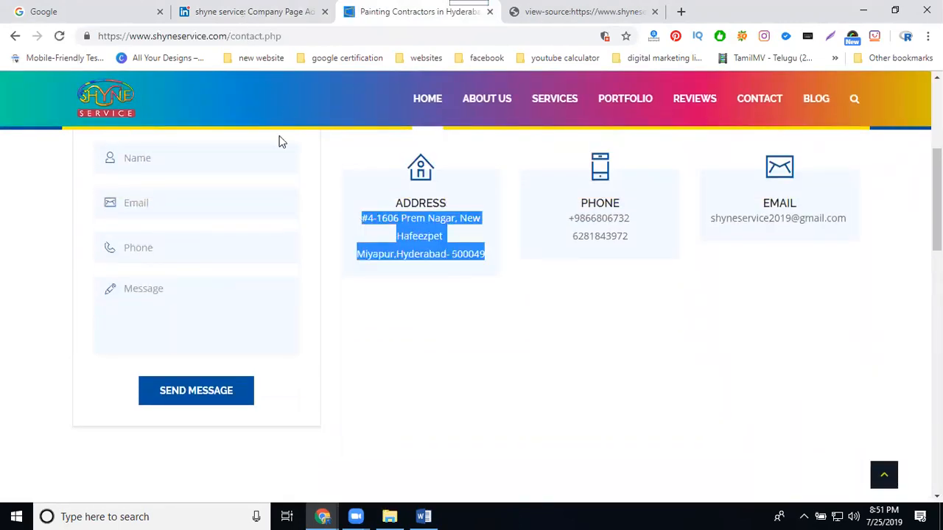
key("ctrl+shift+Tab")
left_click(374, 296)
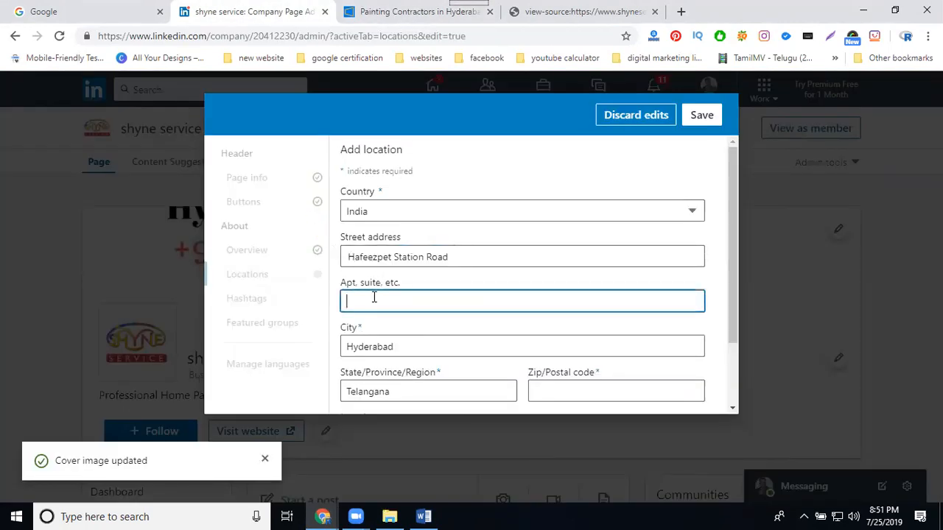
key("ctrl+v")
Move the postal code from the end of the apartment and suite line into the postal code field and remove the leftover hyphen
scroll(385, 277, "down", 1)
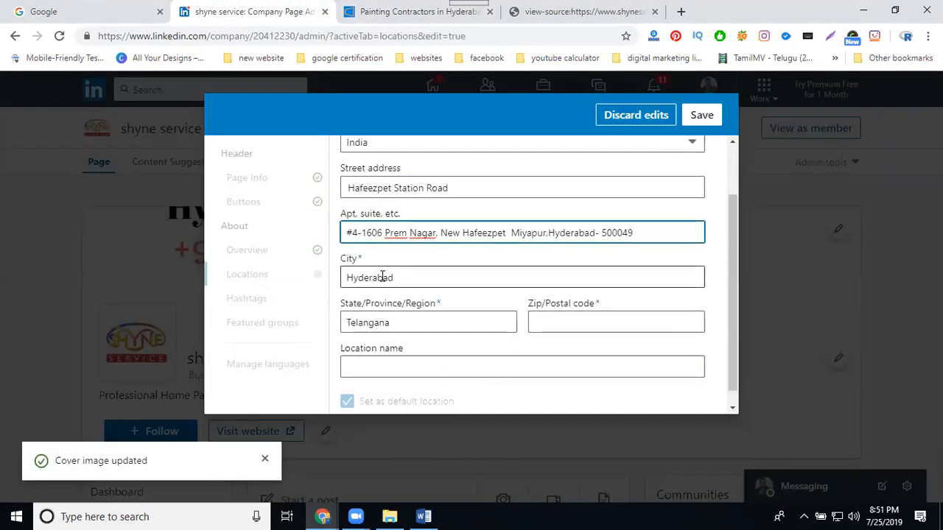
double_click(617, 234)
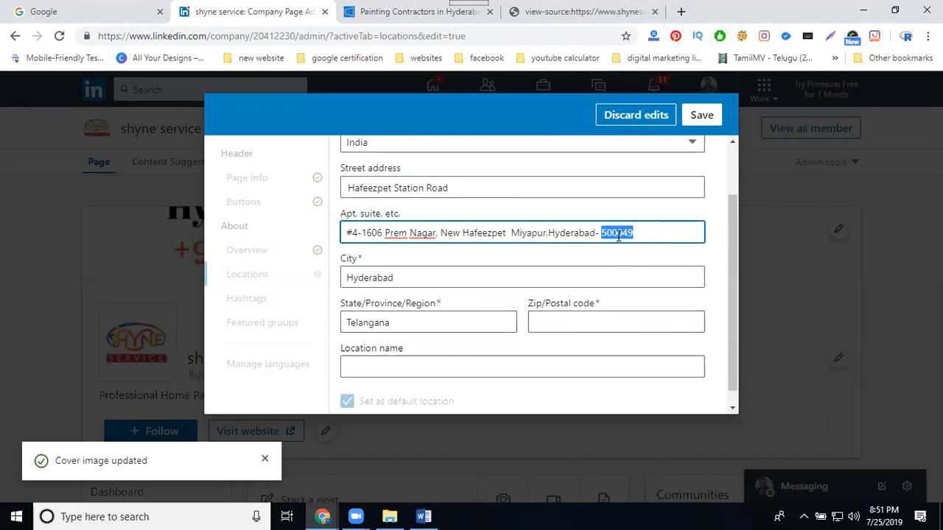
key("ctrl+x")
left_click(575, 322)
key("ctrl+v")
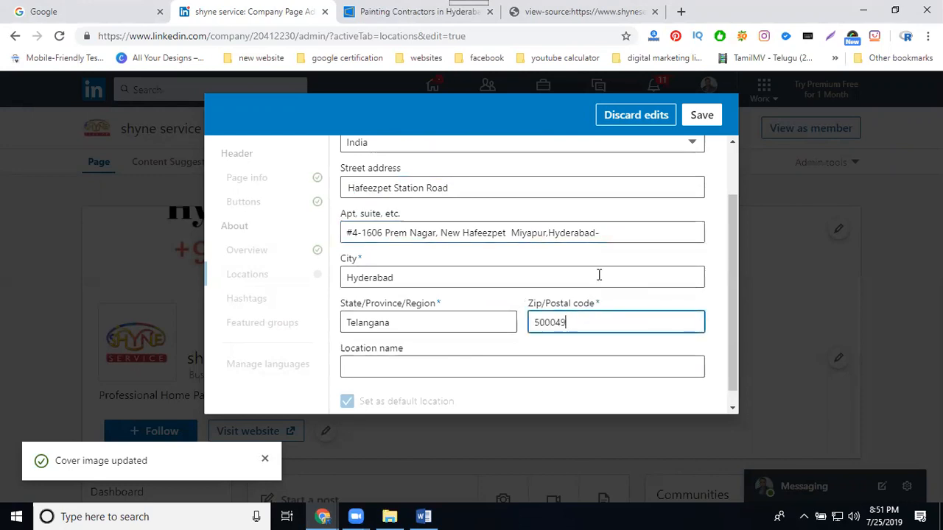
left_click(613, 236)
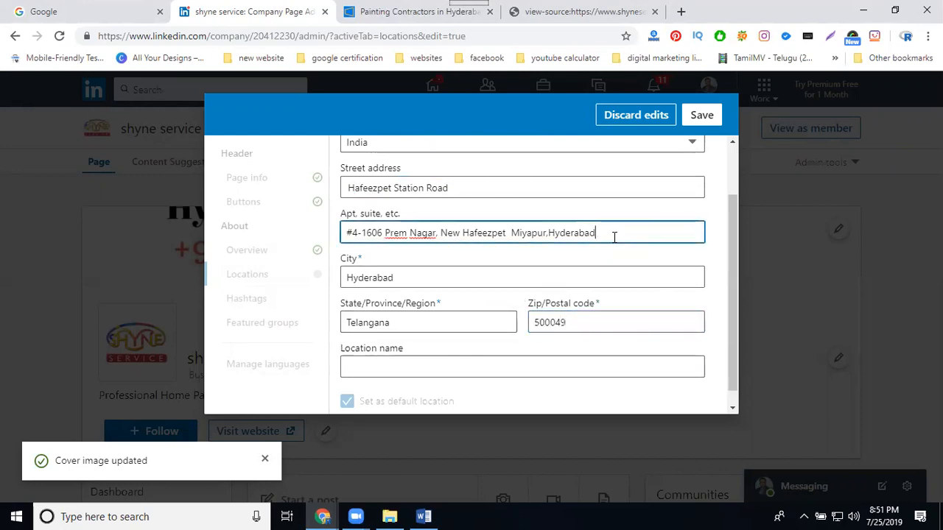
Name the location "shyne service" and save it
left_click(431, 363)
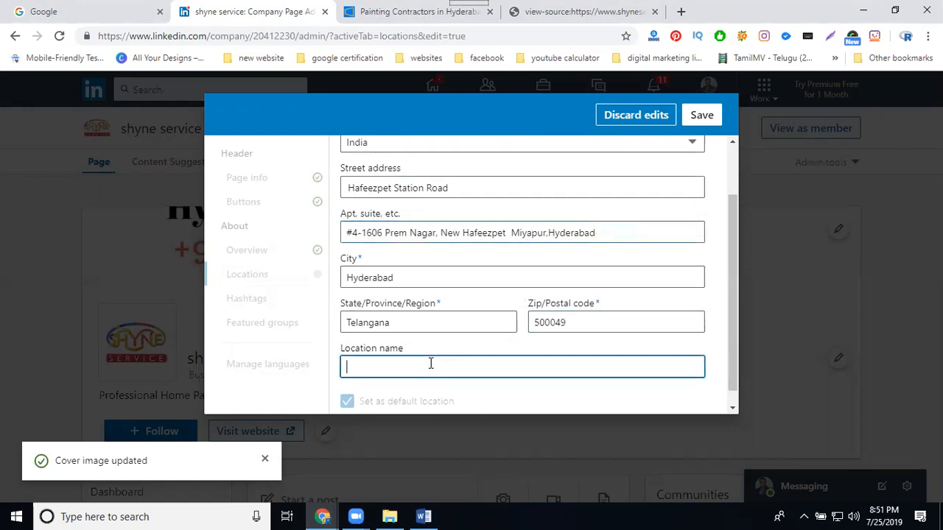
type("sh")
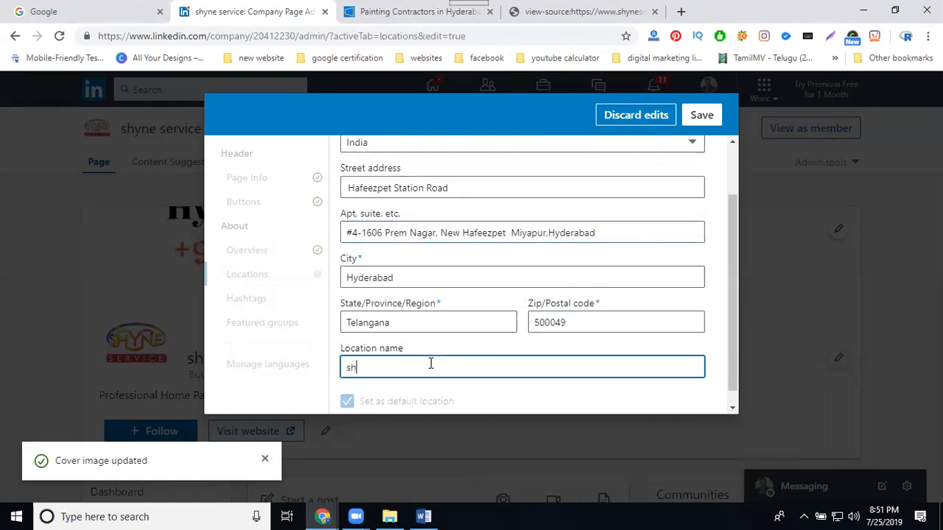
type("yne service")
left_click(702, 116)
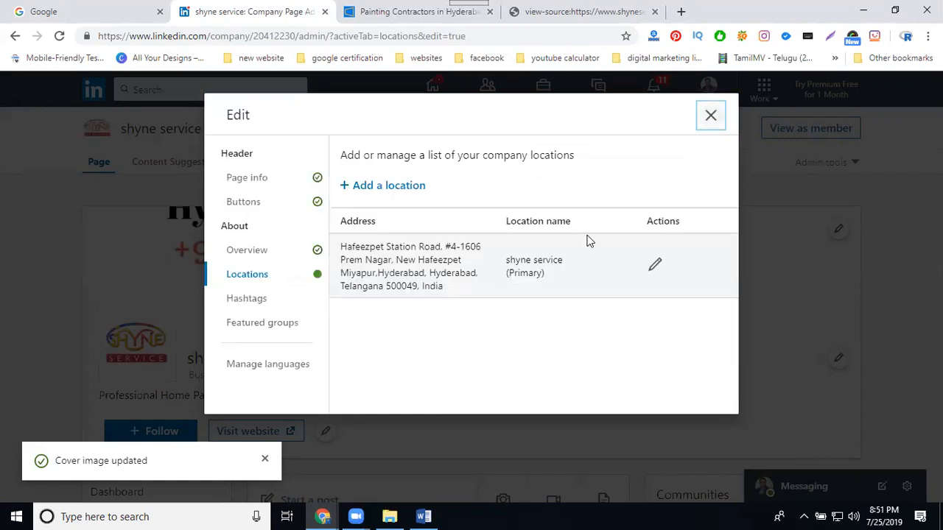
Add the hashtag #homepainters to the page's associated hashtags
left_click(261, 301)
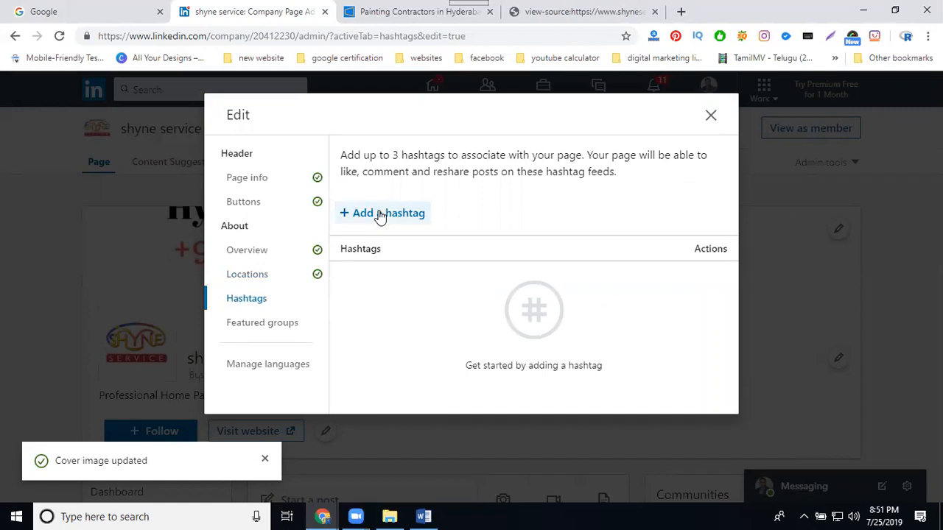
left_click(380, 214)
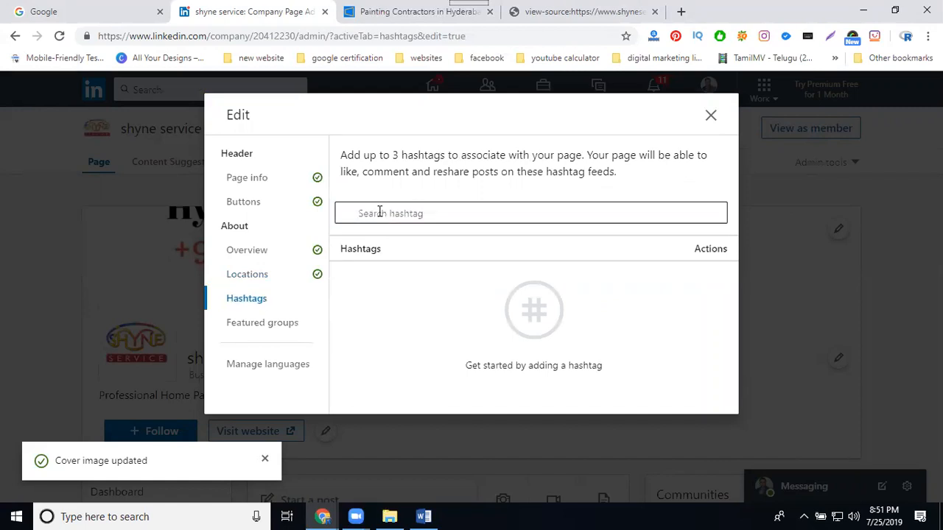
left_click(380, 213)
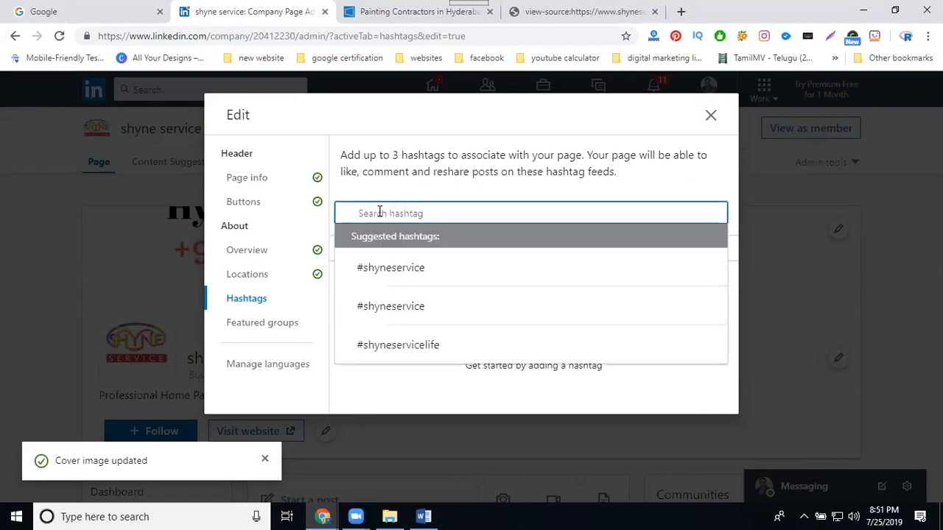
type("h")
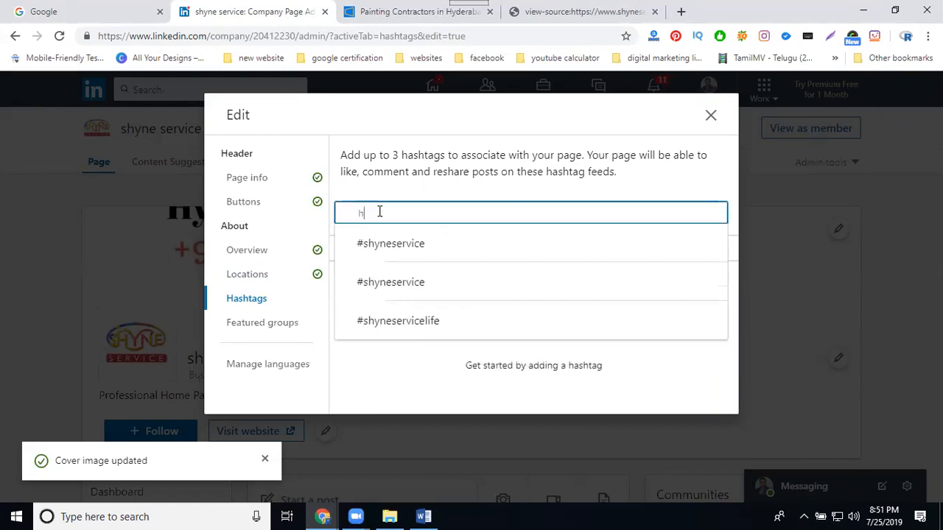
type("ome painters")
key("Return")
Add #professionalpainters as the second hashtag associated with the page
type("p")
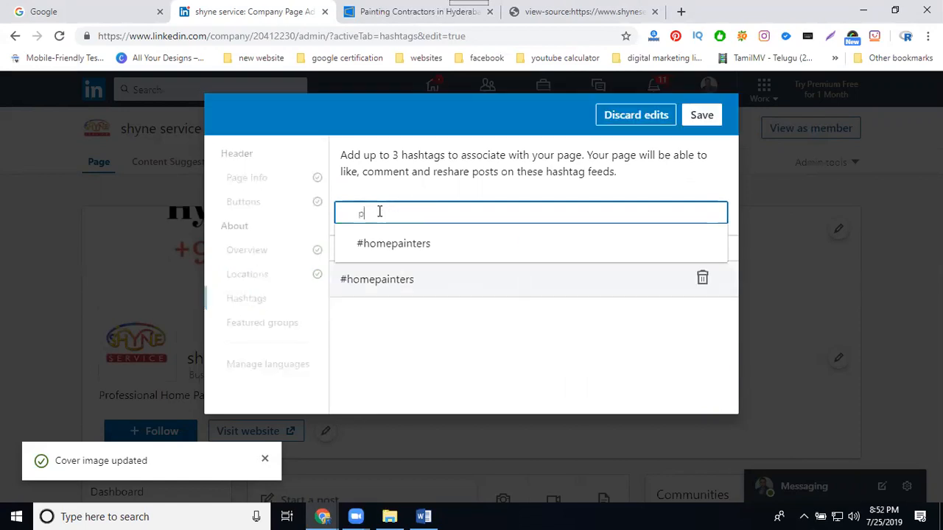
type("rofession")
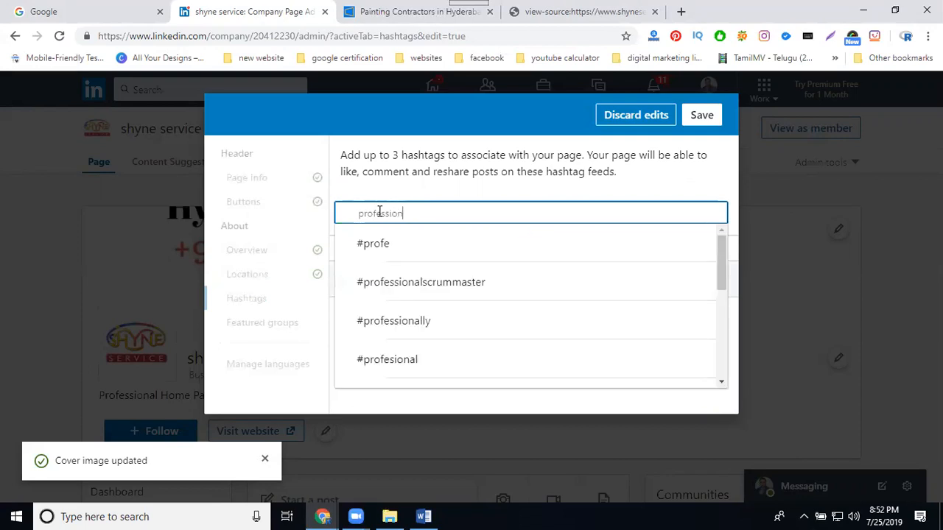
type("alpai")
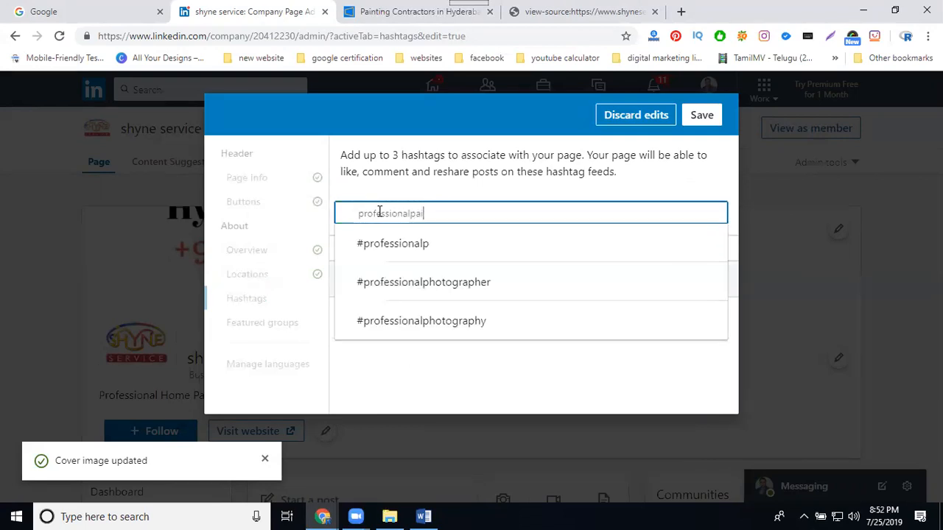
type("nters")
key("Return")
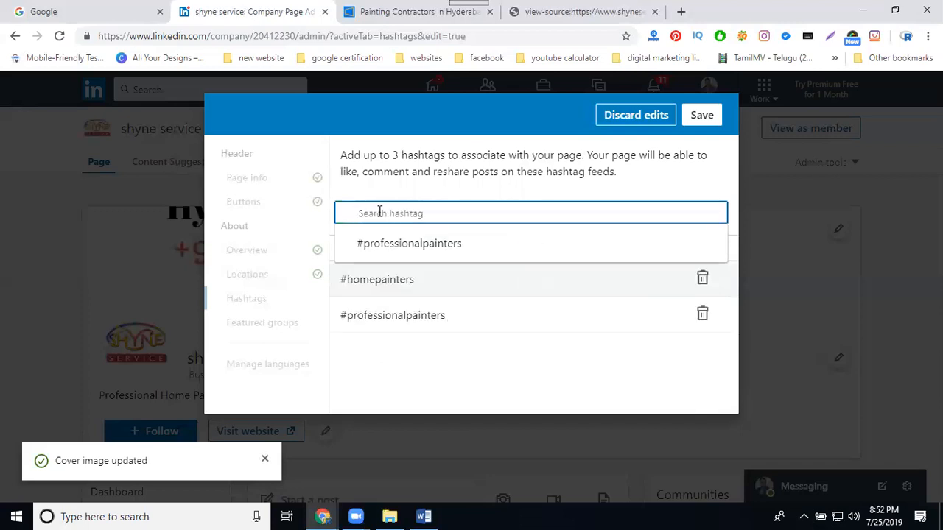
Try to add "home painters" as the third hashtag associated with the page
type("home painters")
key("Return")
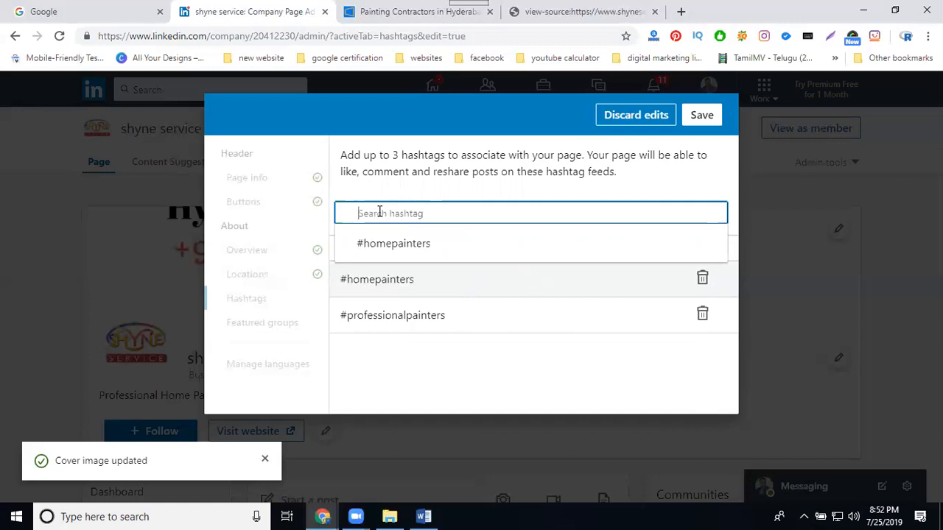
left_click(421, 366)
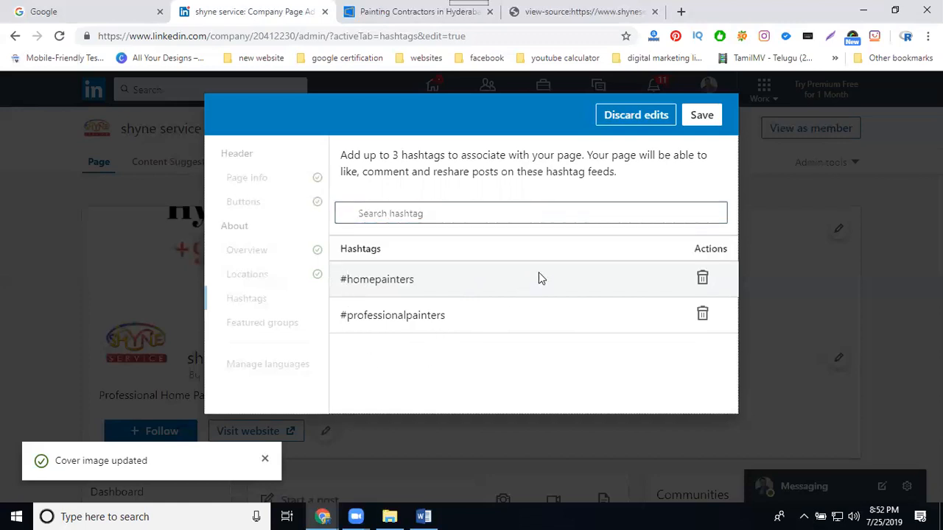
Add #homepainting as the third hashtag associated with the page and save the hashtags
left_click(416, 213)
type("h")
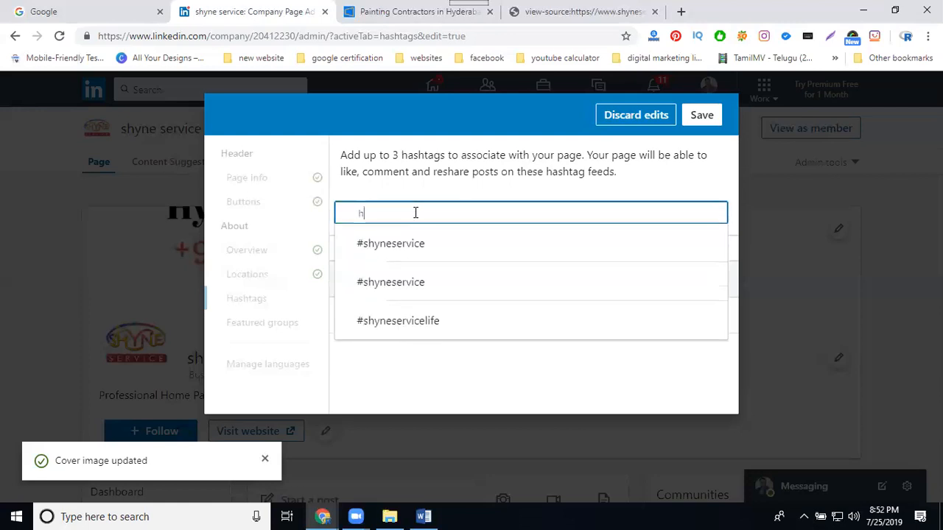
type("omepainting")
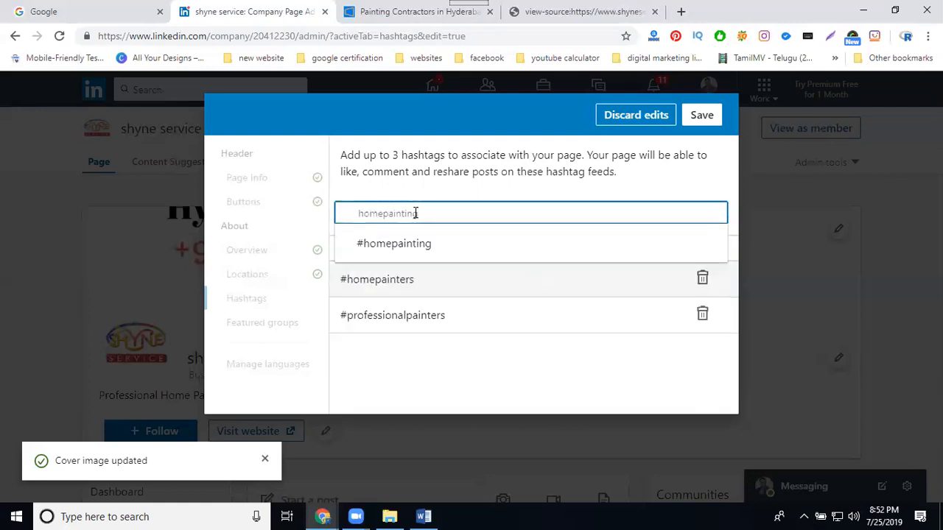
key("Return")
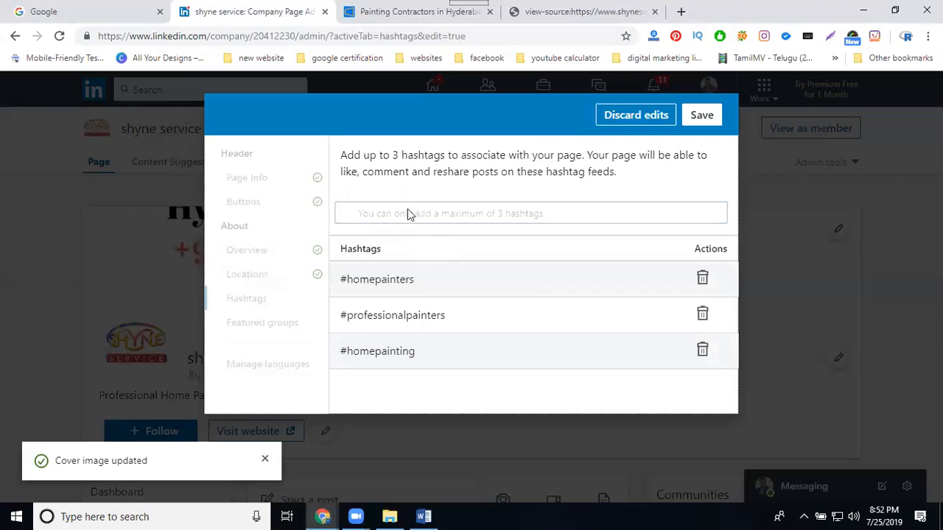
left_click(707, 118)
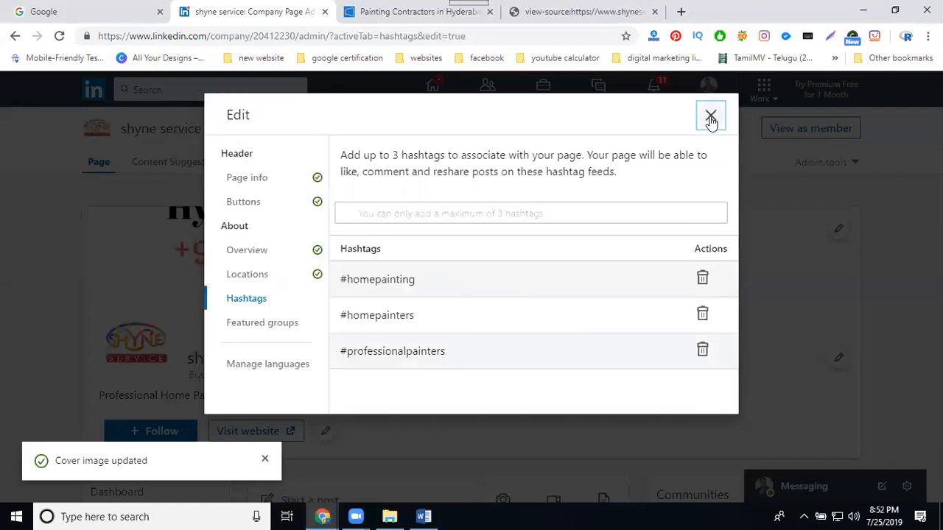
Look at the featured groups and language settings, and close the page editor and the congratulations banner
left_click(280, 324)
left_click(366, 207)
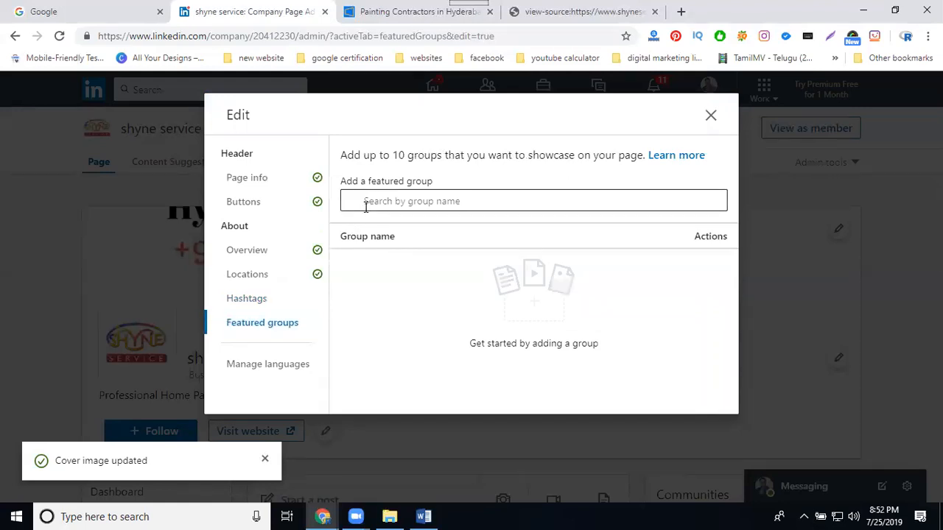
left_click(248, 367)
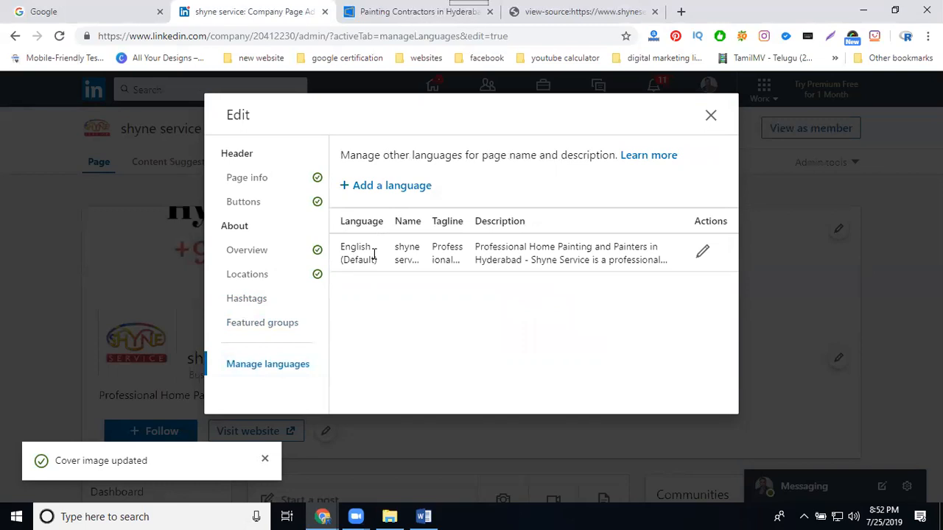
left_click(710, 115)
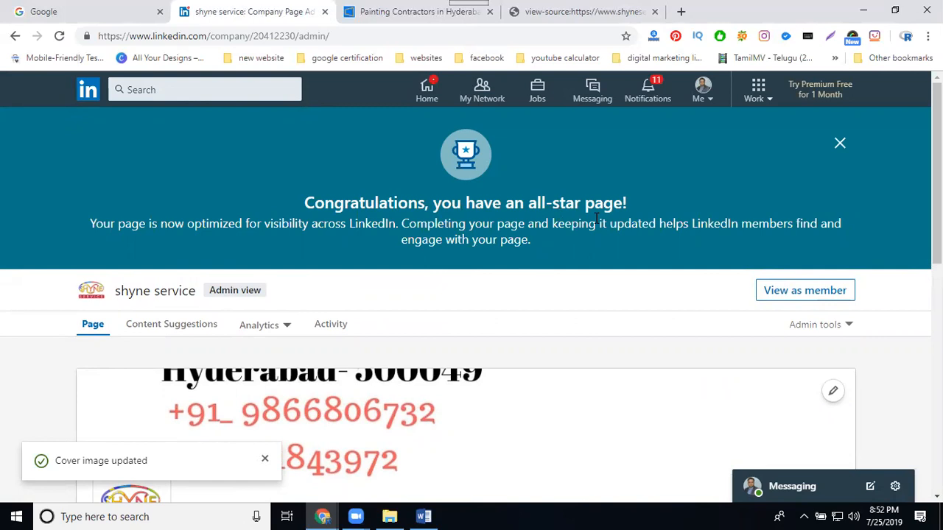
left_click(840, 143)
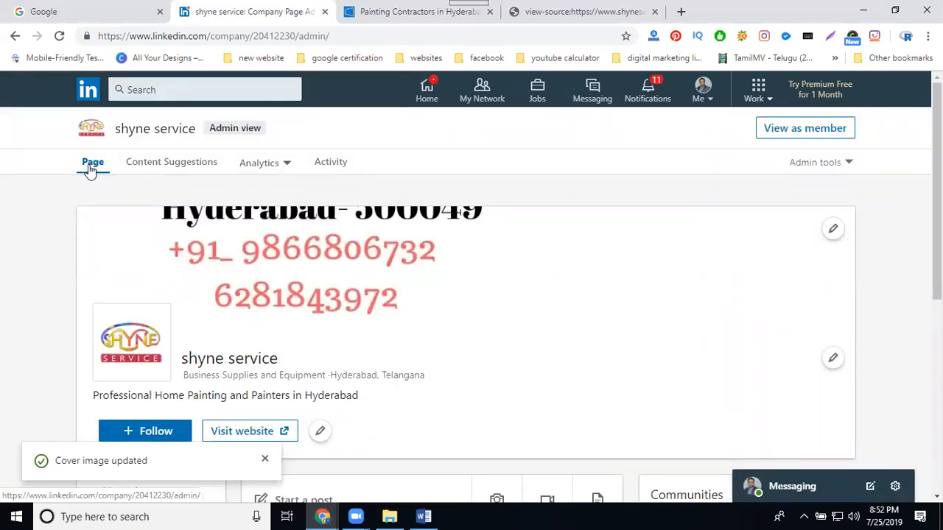
Start a new post on the company page and keep its audience set to Anyone
scroll(442, 273, "down", 4)
scroll(441, 275, "up", 3)
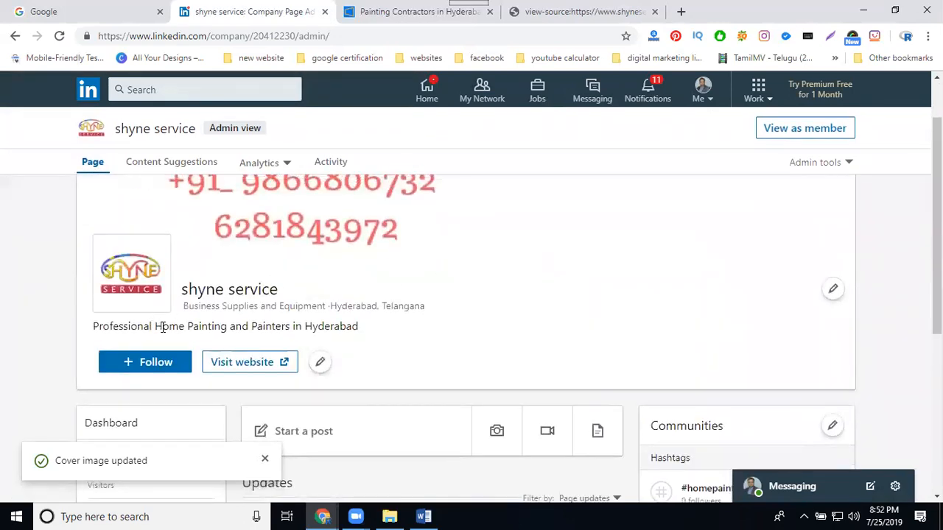
scroll(158, 309, "down", 2)
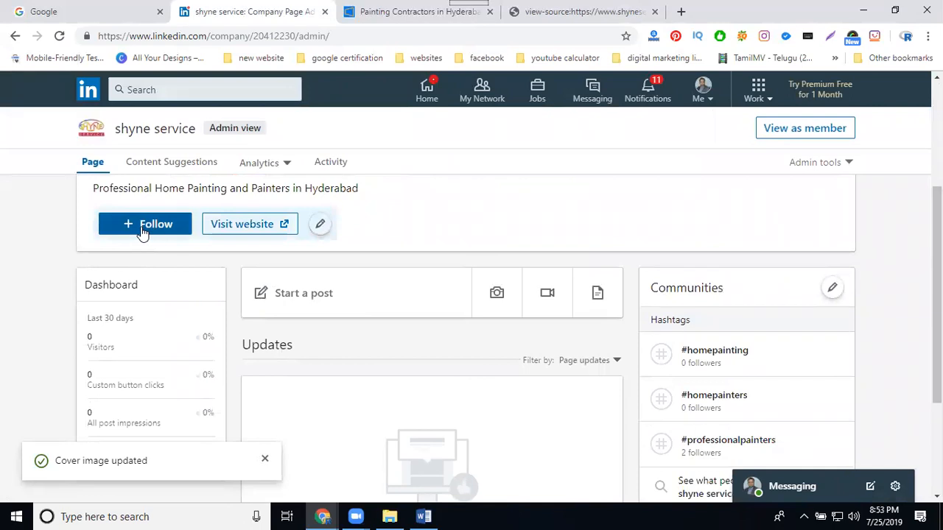
left_click(305, 295)
left_click(475, 333)
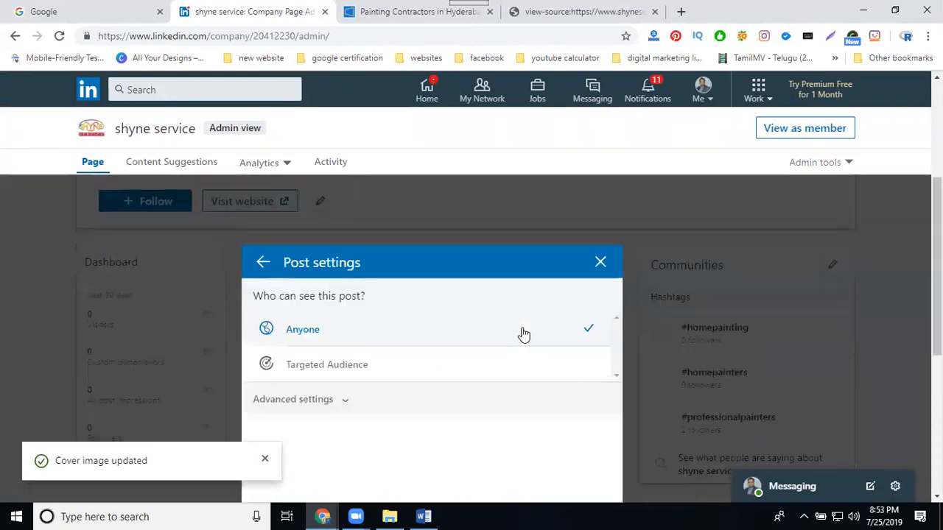
scroll(828, 284, "down", 2)
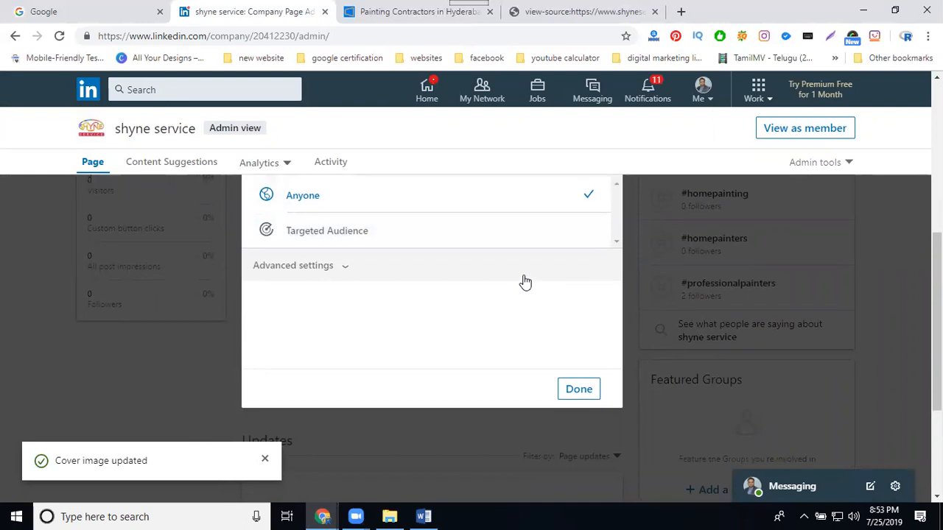
scroll(522, 280, "up", 1)
left_click(579, 454)
Copy the full text of the descriptions text file in the shyneservice folder into the new LinkedIn post
left_click(394, 516)
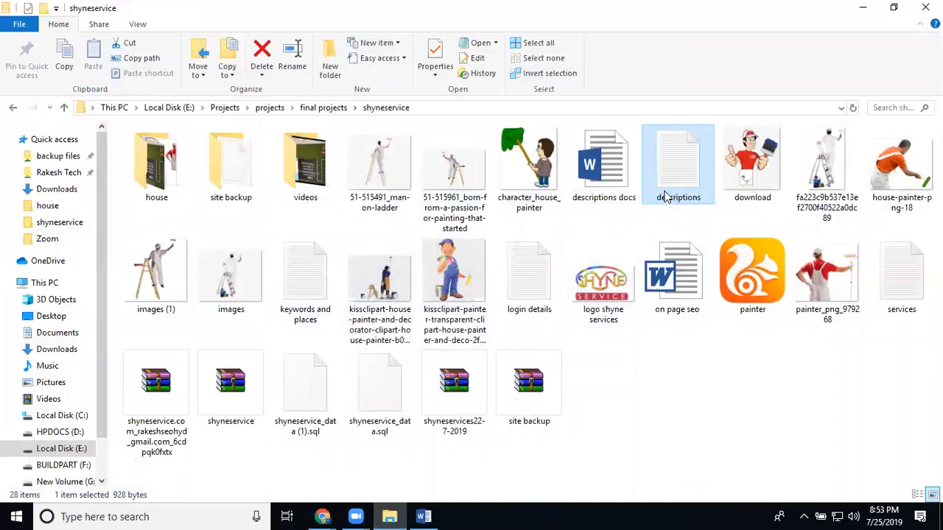
double_click(665, 195)
left_click(848, 274)
scroll(353, 297, "down", 6)
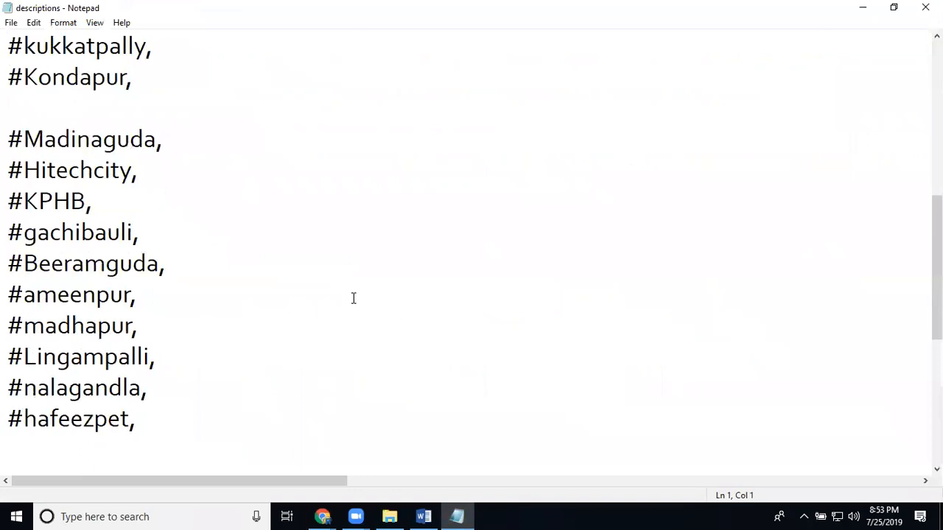
scroll(353, 297, "up", 10)
key("ctrl+a")
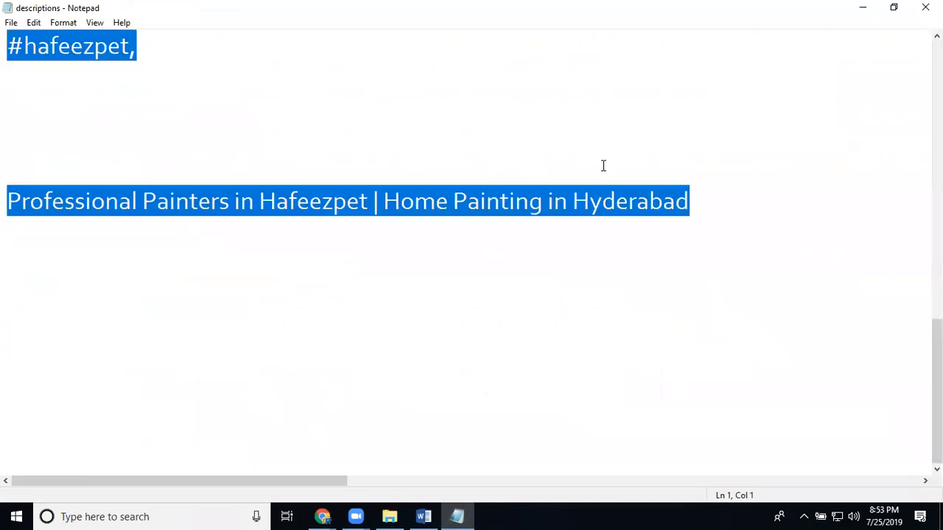
left_click(860, 9)
left_click(861, 8)
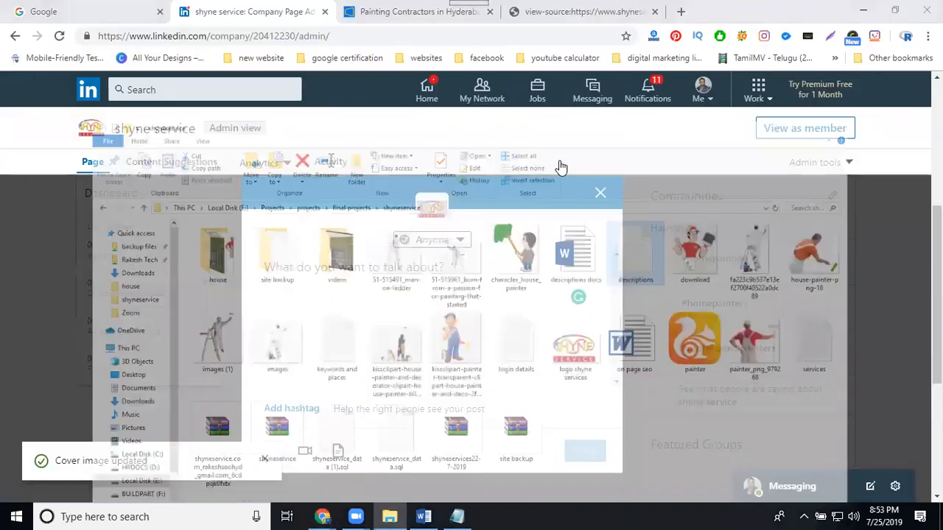
key("ctrl+v")
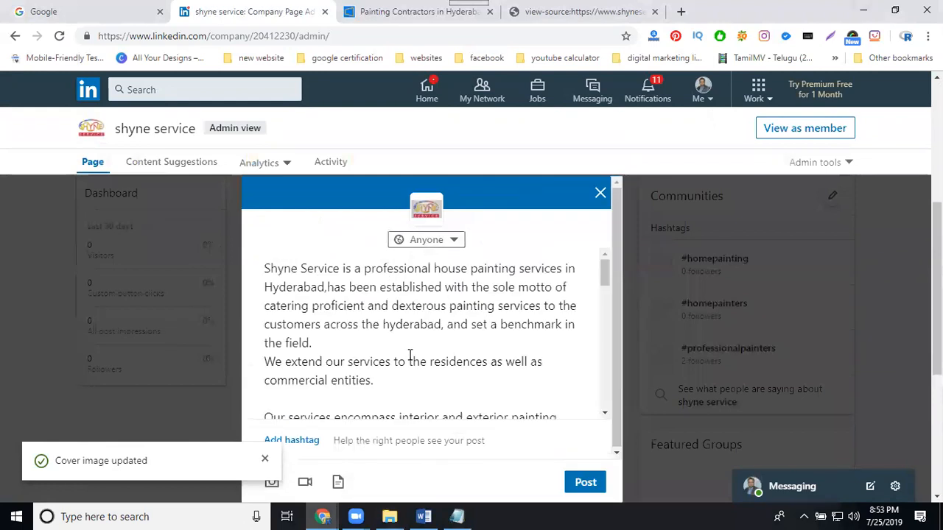
Move the line "Professional Painters in Hafeezpet | Home Painting in Hyderabad" from the post's end to its beginning, followed by a blank line
scroll(410, 355, "down", 1)
scroll(410, 355, "up", 1)
scroll(411, 355, "down", 5)
scroll(410, 355, "down", 8)
scroll(392, 344, "up", 1)
left_click_drag(357, 337, 265, 324)
key("ctrl+c")
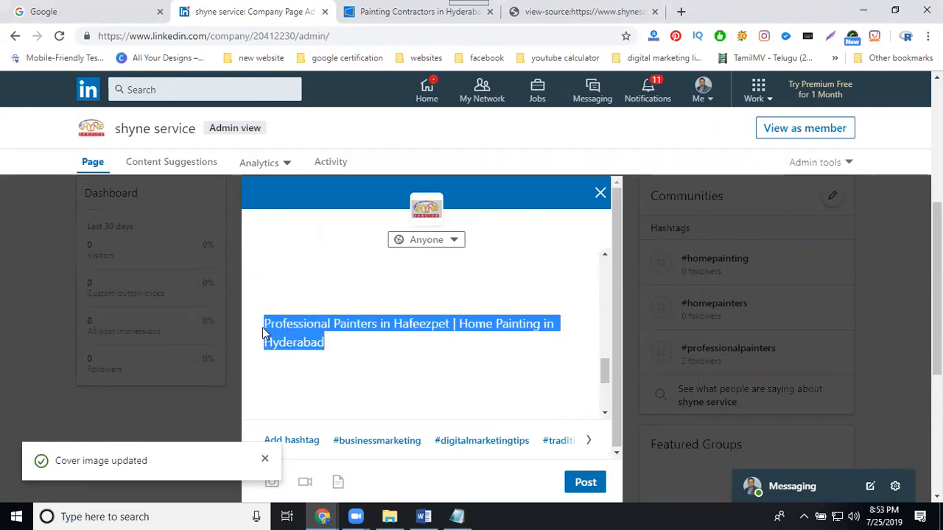
key("BackSpace")
scroll(273, 316, "up", 10)
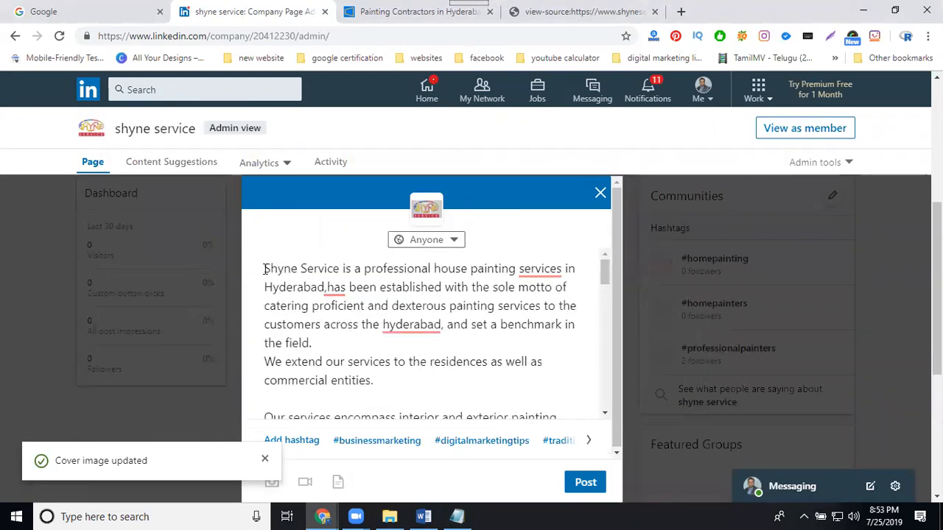
key("ctrl+v")
key("Return")
key("Return")
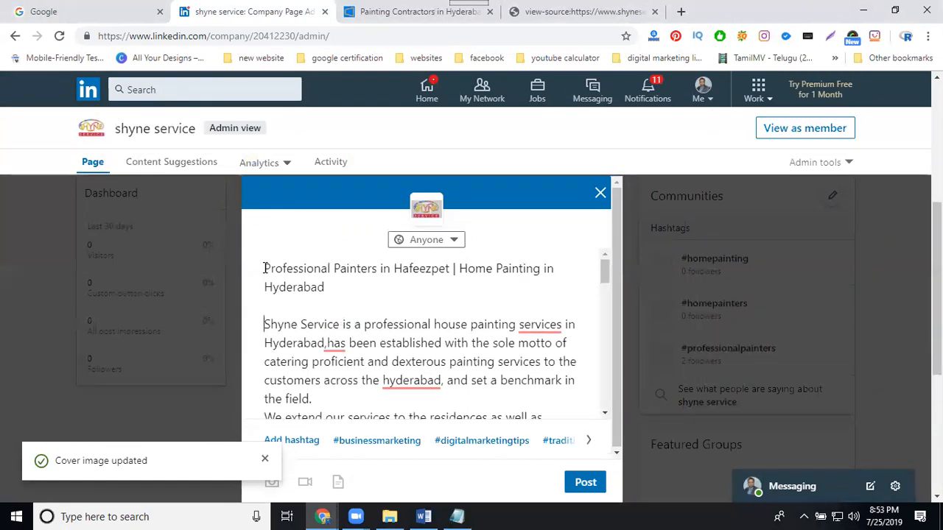
Set the link preview's image to "shyne services contact us" from the house folder and publish the post
scroll(484, 294, "down", 15)
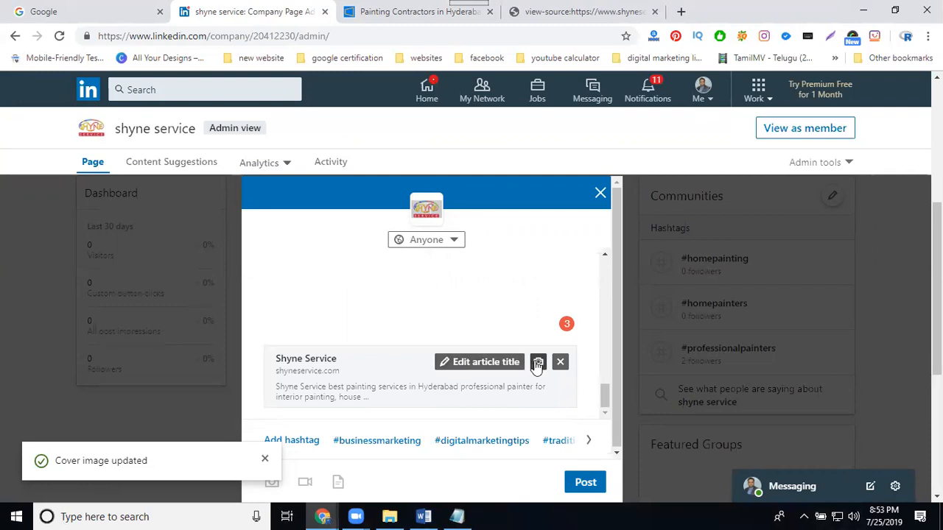
left_click(537, 363)
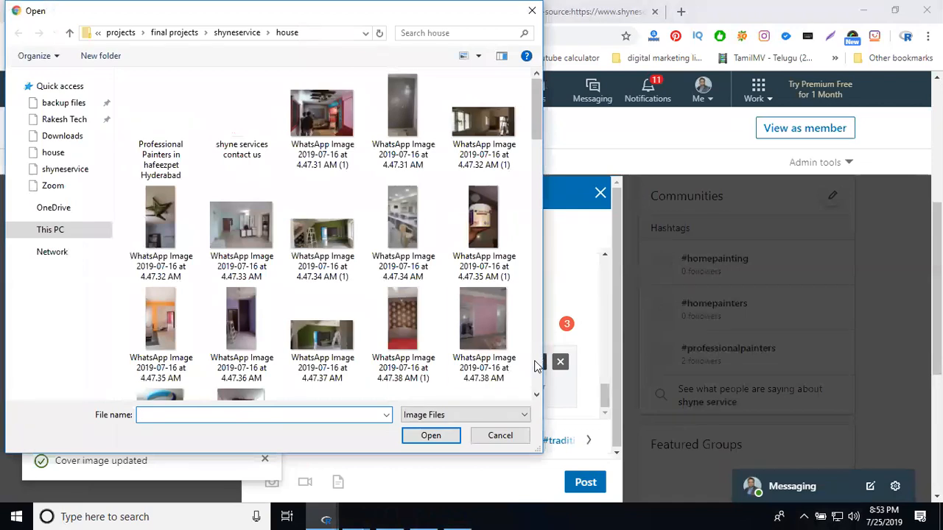
left_click(243, 118)
double_click(253, 121)
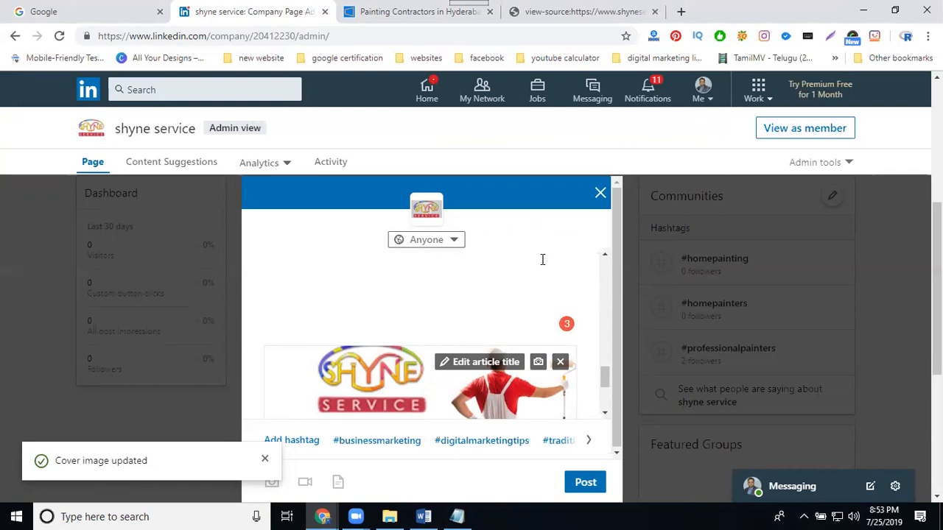
scroll(567, 332, "down", 3)
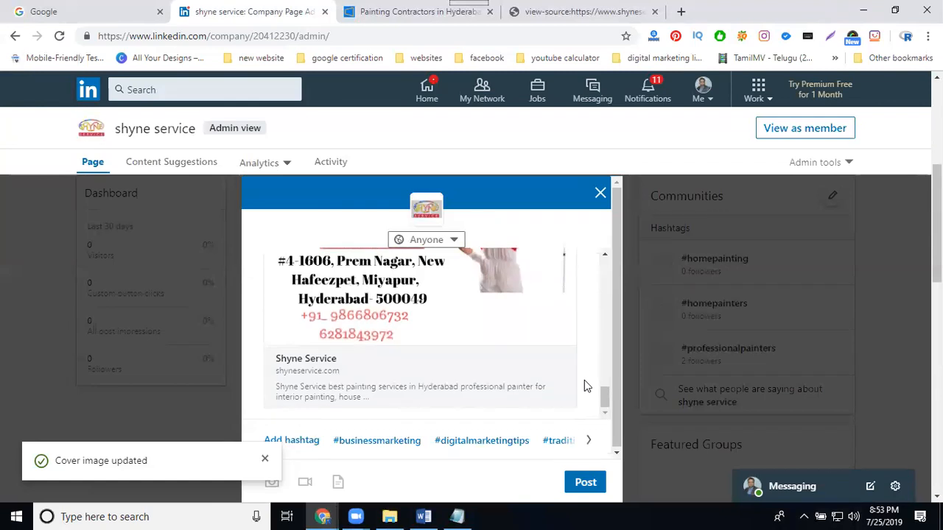
left_click(580, 483)
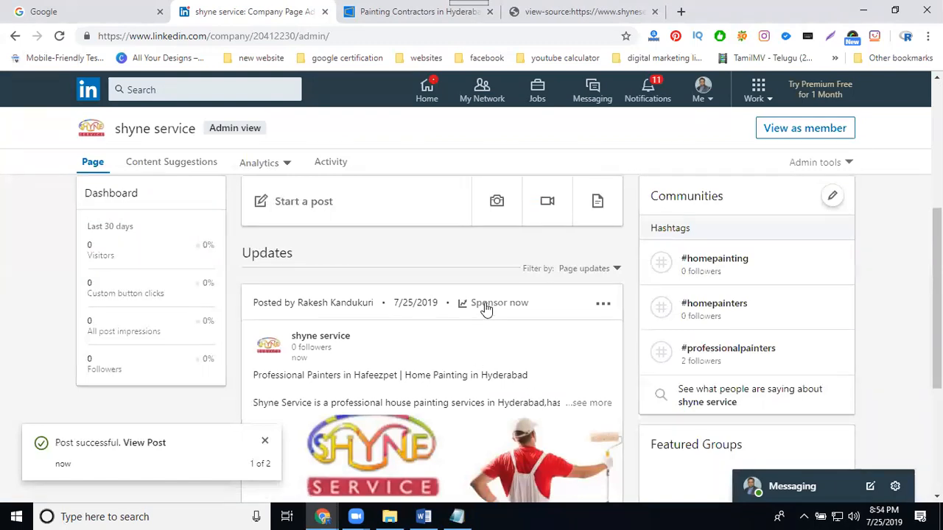
Review the published post, view the page as a member, highlight its public web address, and return to the admin view
scroll(486, 309, "down", 3)
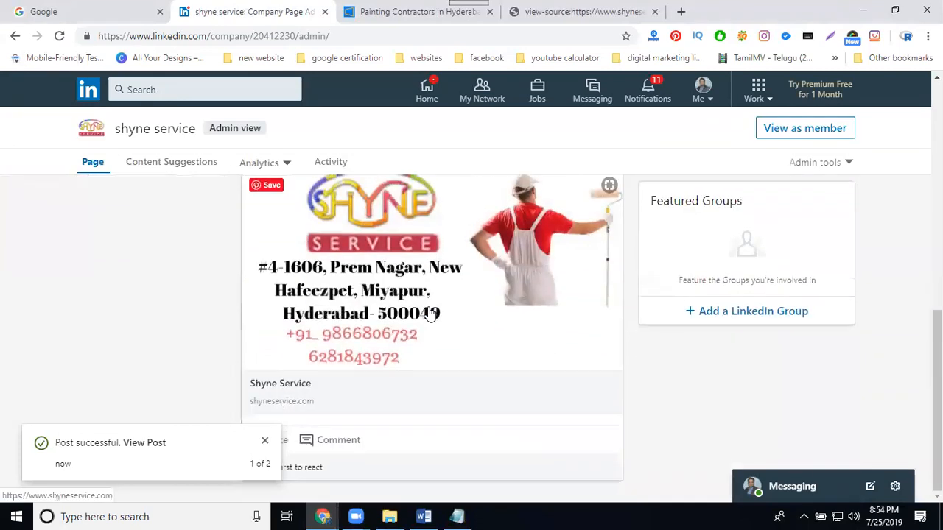
scroll(431, 315, "up", 4)
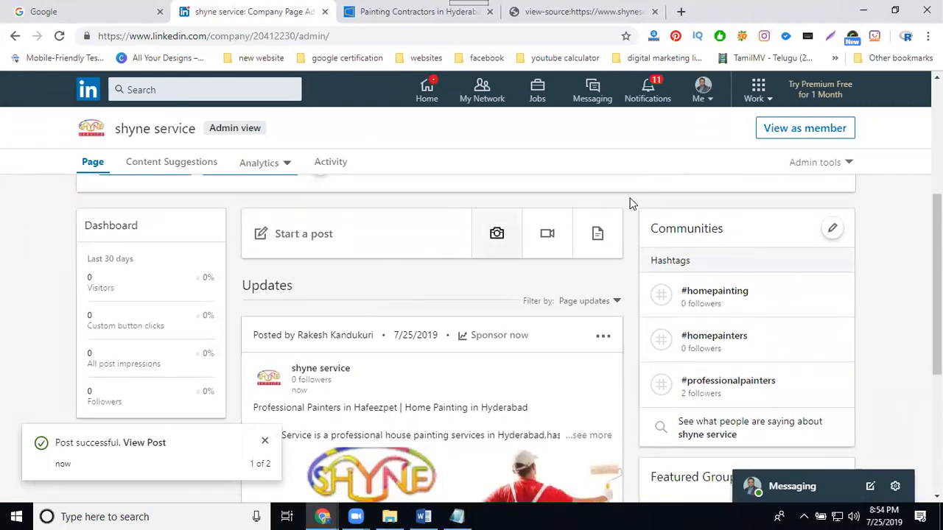
left_click(783, 129)
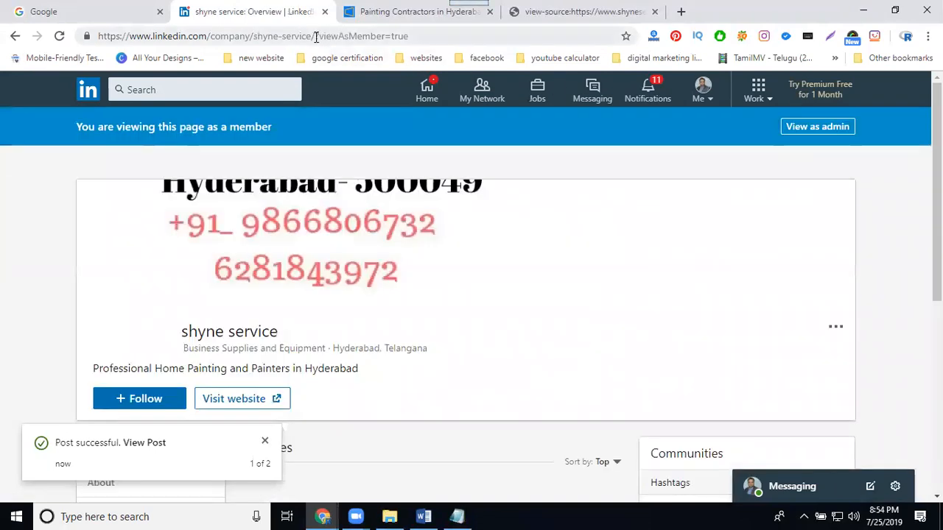
left_click_drag(312, 36, 94, 36)
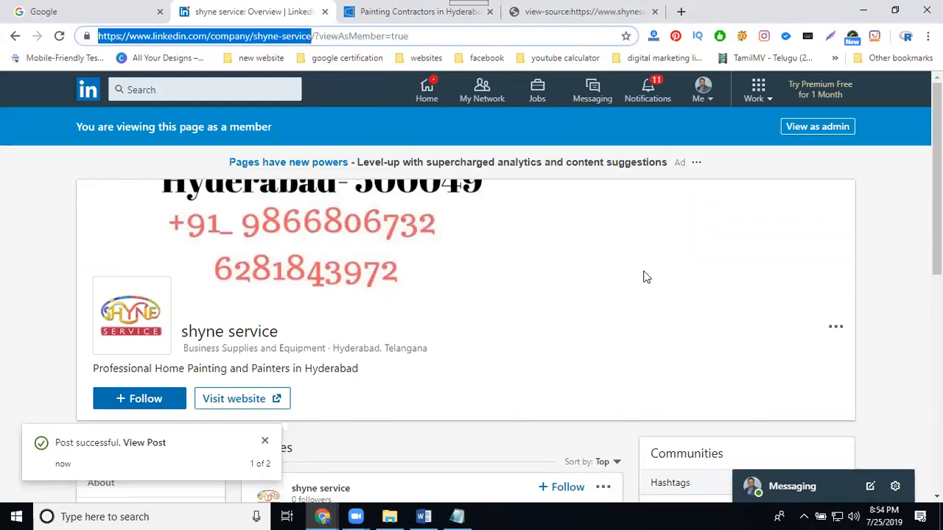
left_click(803, 126)
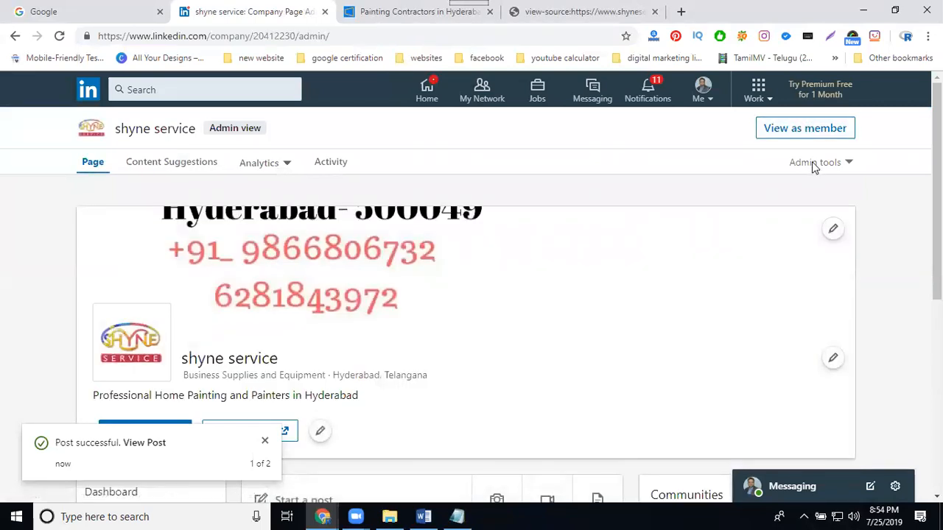
Add the Digital Marketing Manager at Rakesh Tech Solutions as a designated page admin and save the changes
left_click(813, 165)
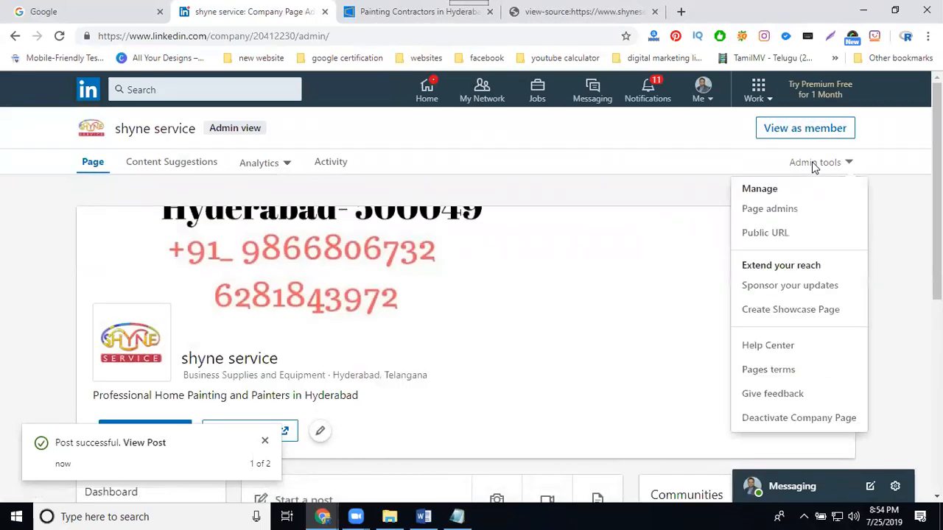
left_click(782, 214)
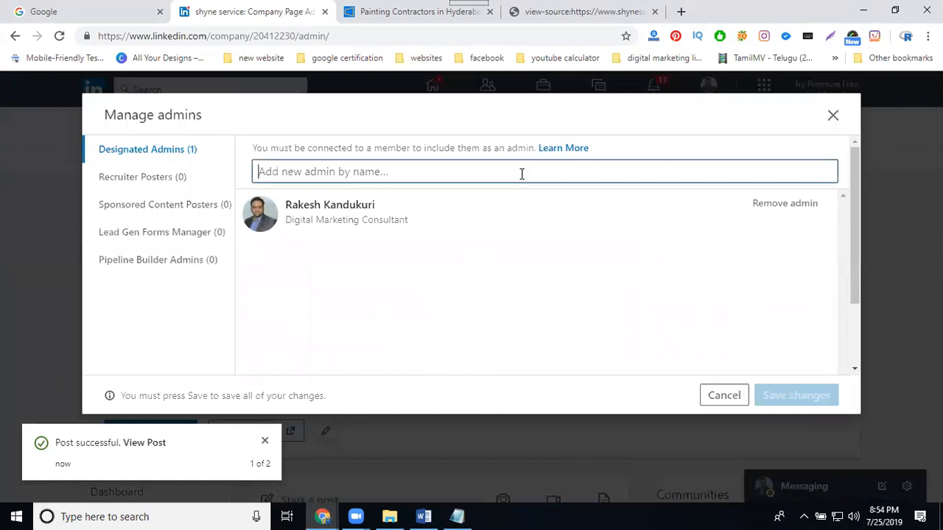
type("mou")
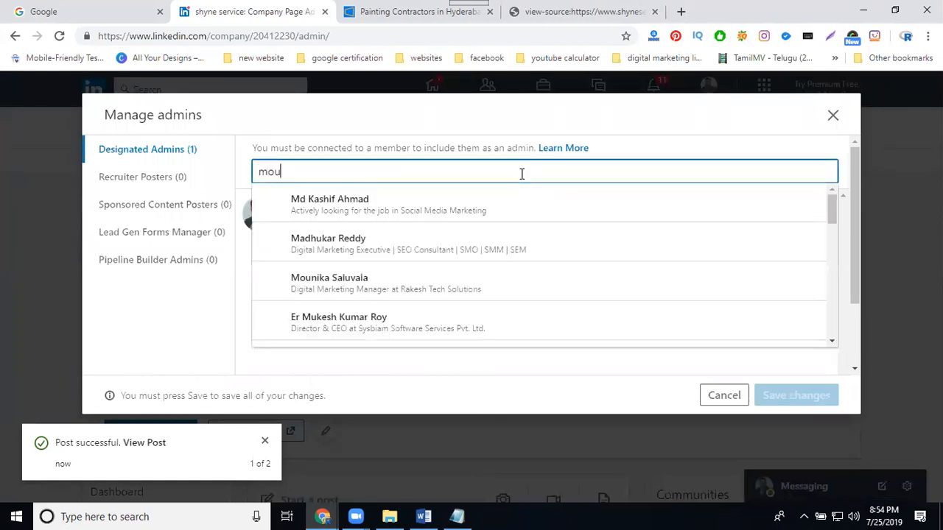
left_click(362, 214)
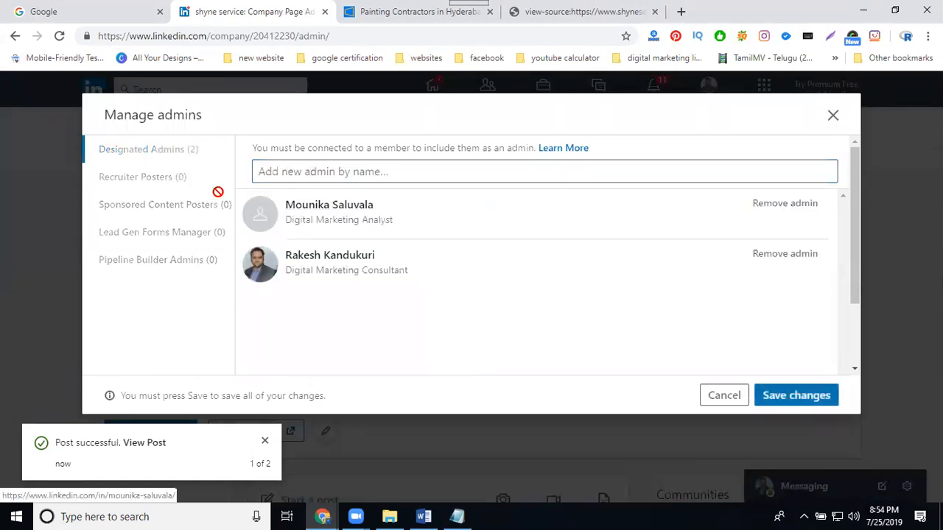
left_click(791, 396)
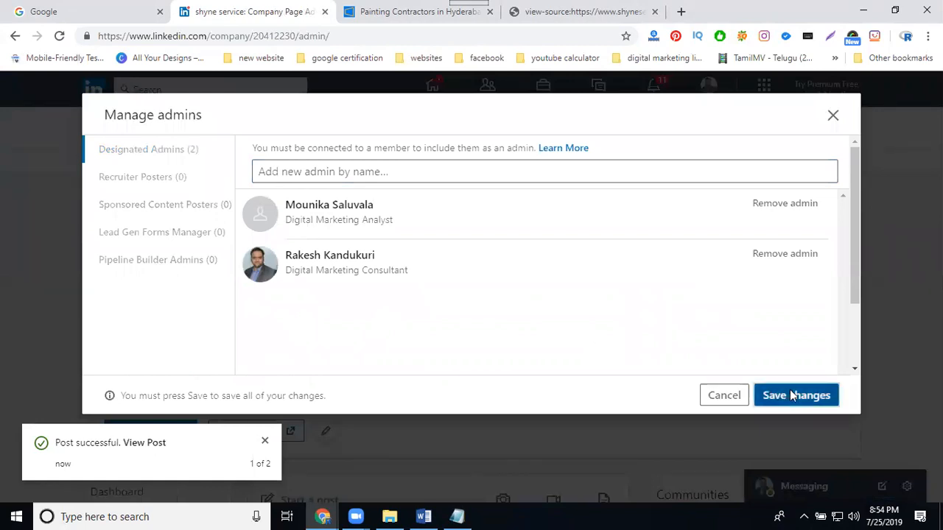